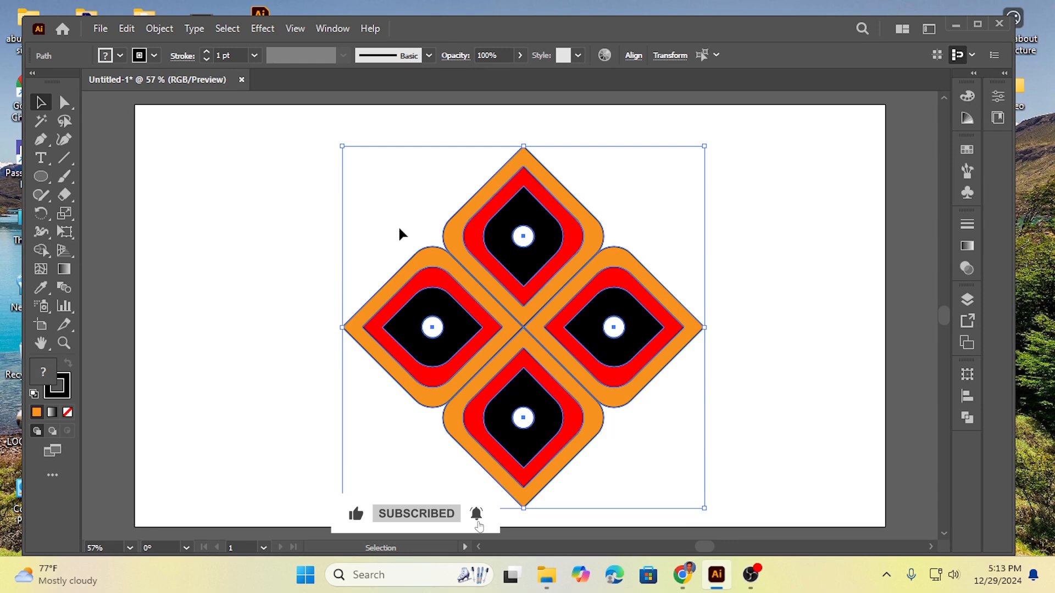
# Step: Scale the whole four-petal motif down to a small size and move it off the artboard's right side
pyautogui.click(301, 206)
pyautogui.moveTo(301, 205); pyautogui.dragTo(727, 503)
pyautogui.moveTo(526, 326)
pyautogui.mouseDown()
pyautogui.moveTo(525, 297)
pyautogui.moveTo(523, 305)
pyautogui.mouseUp()
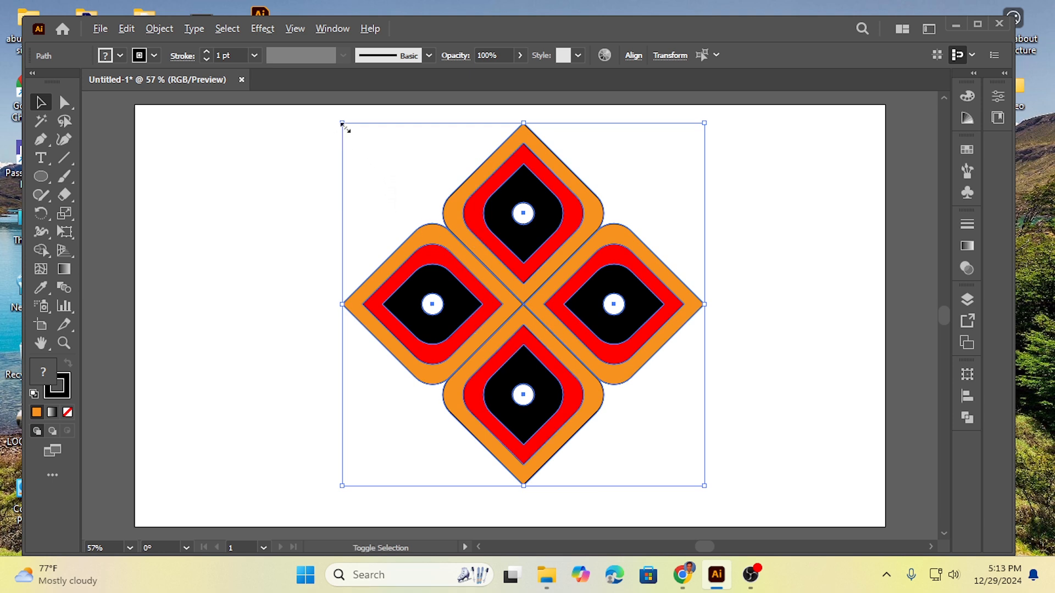
pyautogui.moveTo(342, 125); pyautogui.dragTo(430, 250)
pyautogui.moveTo(526, 286); pyautogui.dragTo(880, 396)
pyautogui.scroll(-2, 720, 375)
pyautogui.click(545, 287)
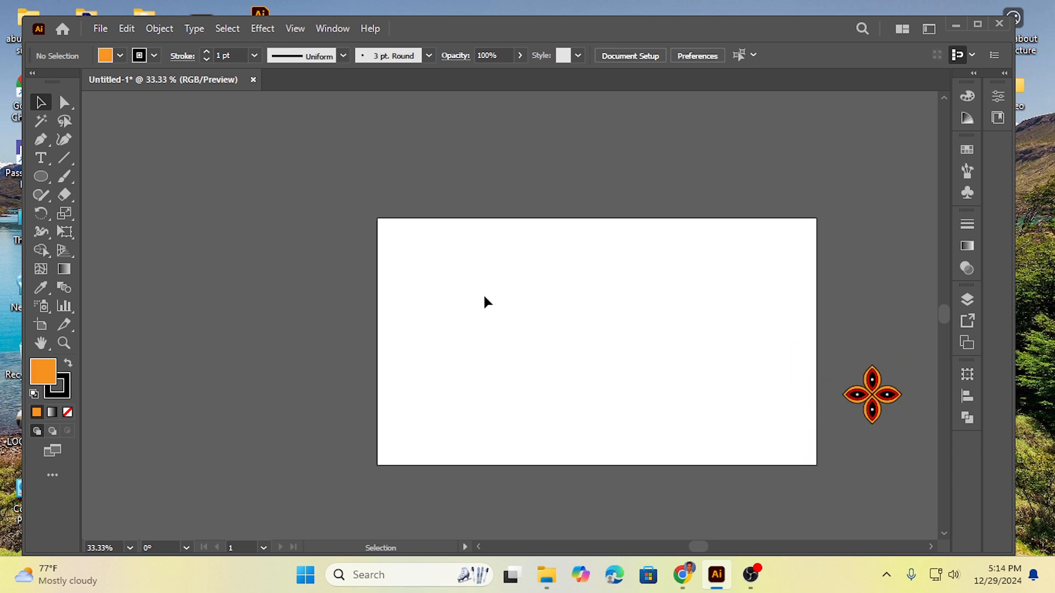
# Step: Draw a small orange square in the upper-left area of the artboard with the Rectangle tool
pyautogui.scroll(1, 484, 297)
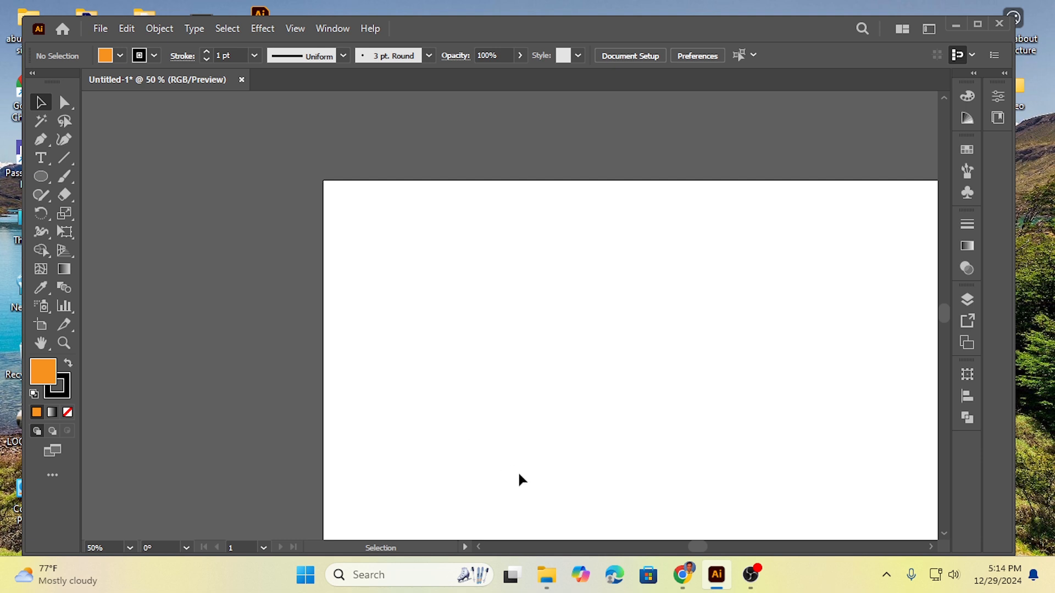
pyautogui.moveTo(701, 546); pyautogui.dragTo(707, 548)
pyautogui.scroll(-2, 650, 507)
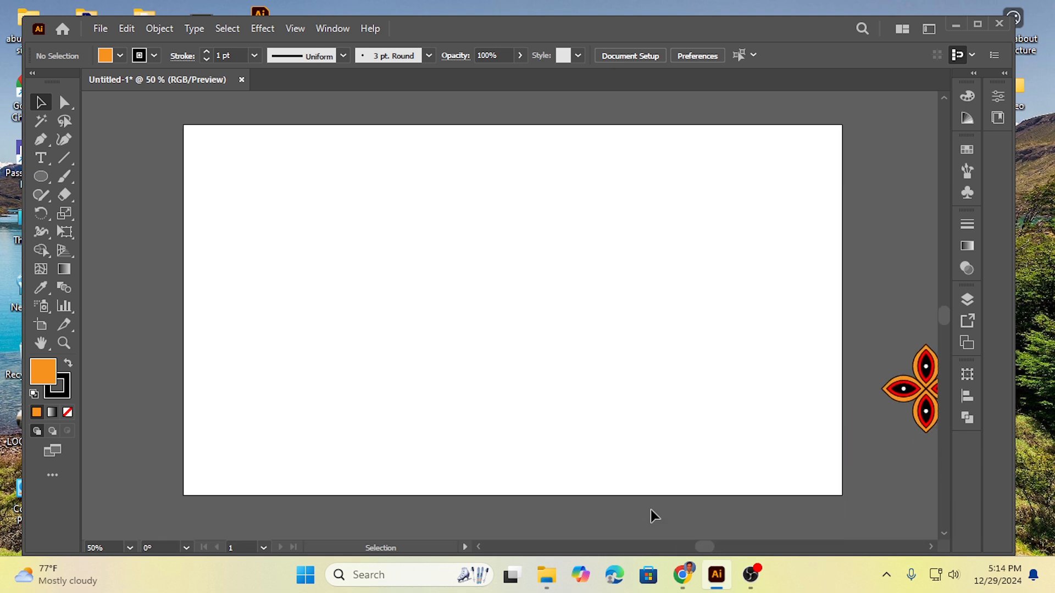
pyautogui.scroll(1, 651, 510)
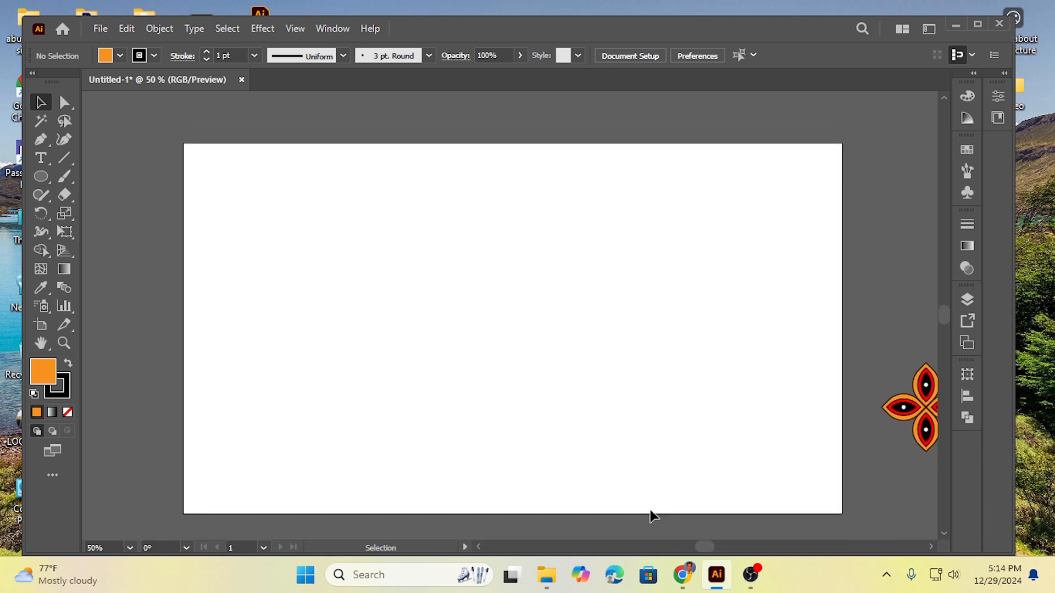
pyautogui.rightClick(47, 175)
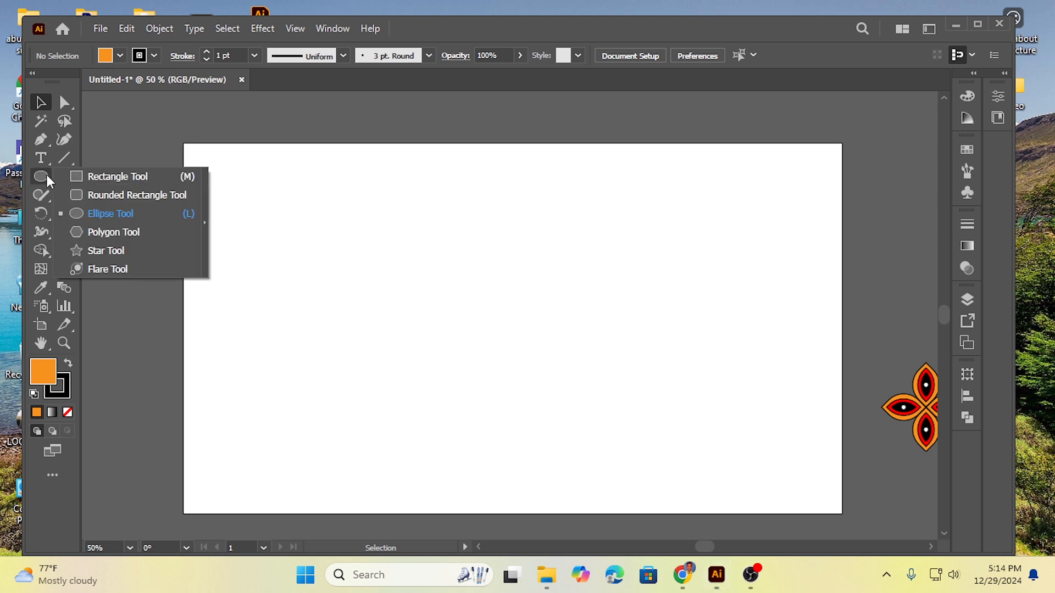
pyautogui.click(117, 177)
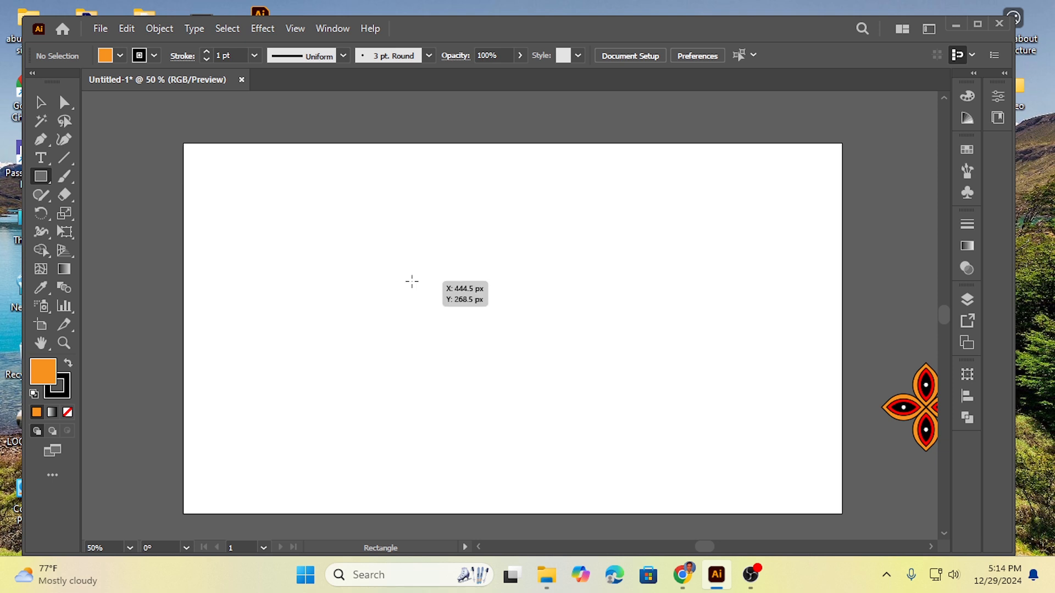
pyautogui.moveTo(317, 227); pyautogui.dragTo(376, 284)
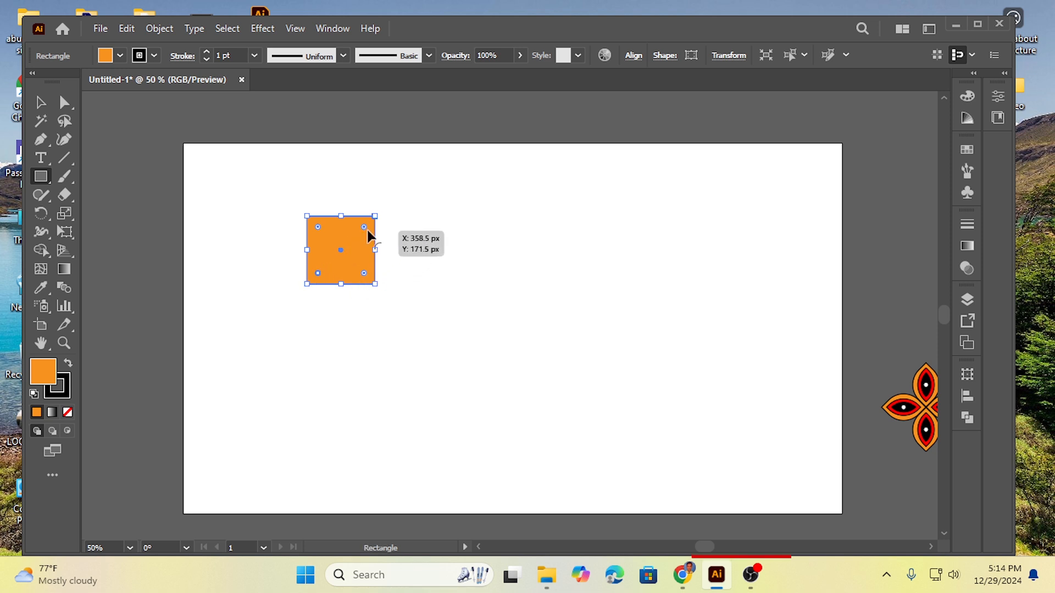
pyautogui.moveTo(367, 230)
pyautogui.mouseDown()
pyautogui.moveTo(344, 258)
pyautogui.moveTo(379, 233)
pyautogui.moveTo(339, 273)
pyautogui.moveTo(383, 224)
pyautogui.mouseUp()
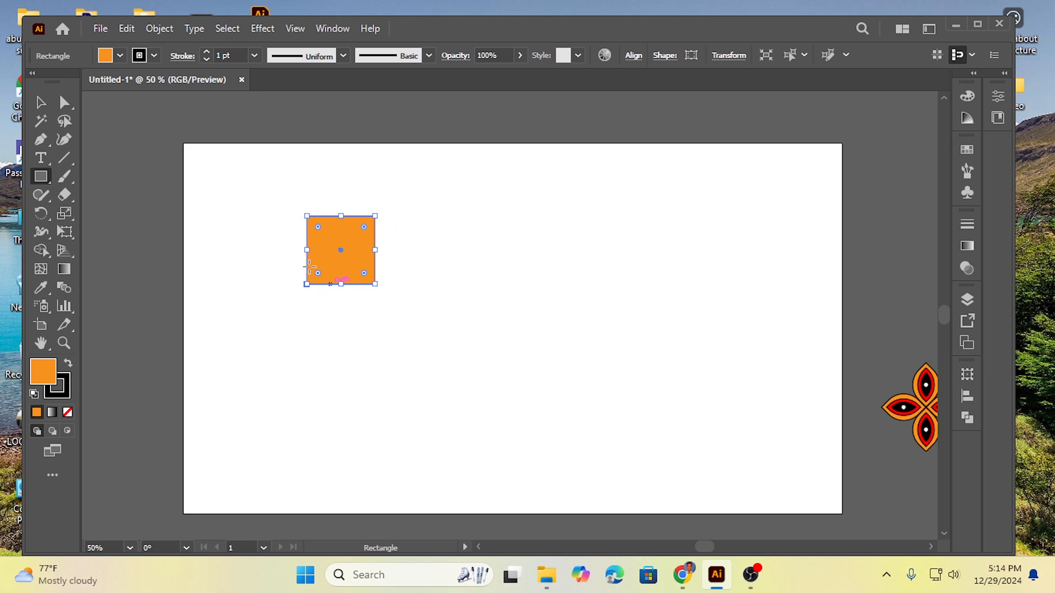
# Step: Round the square's upper-right and lower-left corners deeply with Direct Selection to form a leaf shape
pyautogui.click(40, 104)
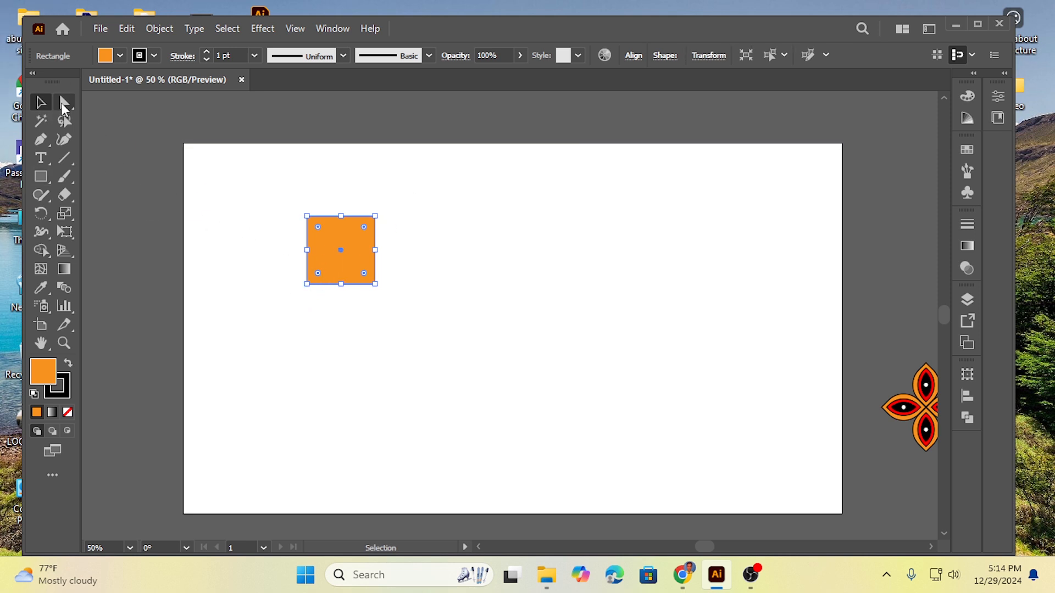
pyautogui.click(64, 103)
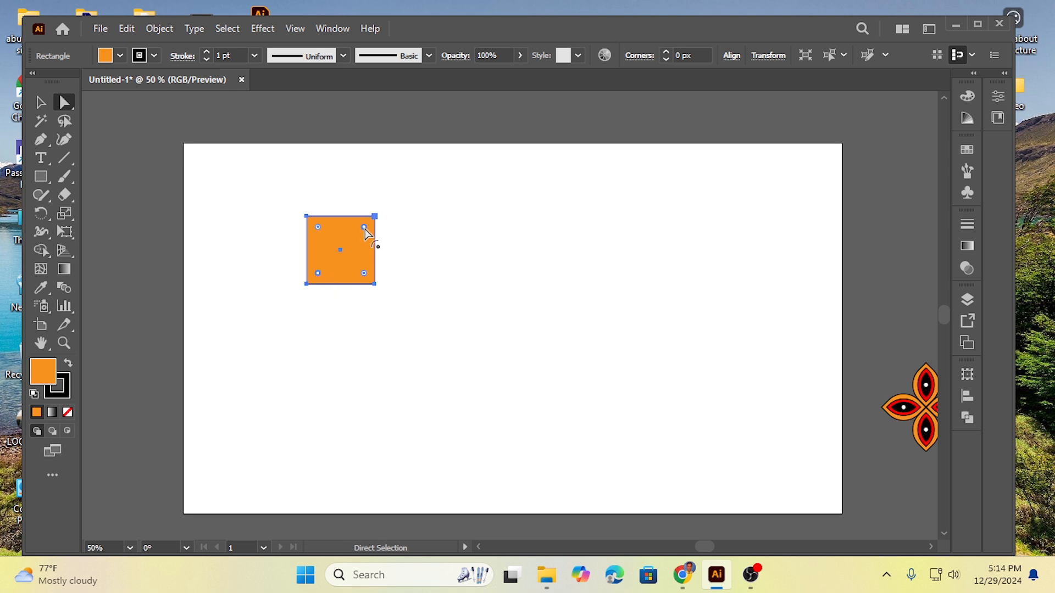
pyautogui.moveTo(365, 230); pyautogui.dragTo(340, 269)
pyautogui.click(437, 250)
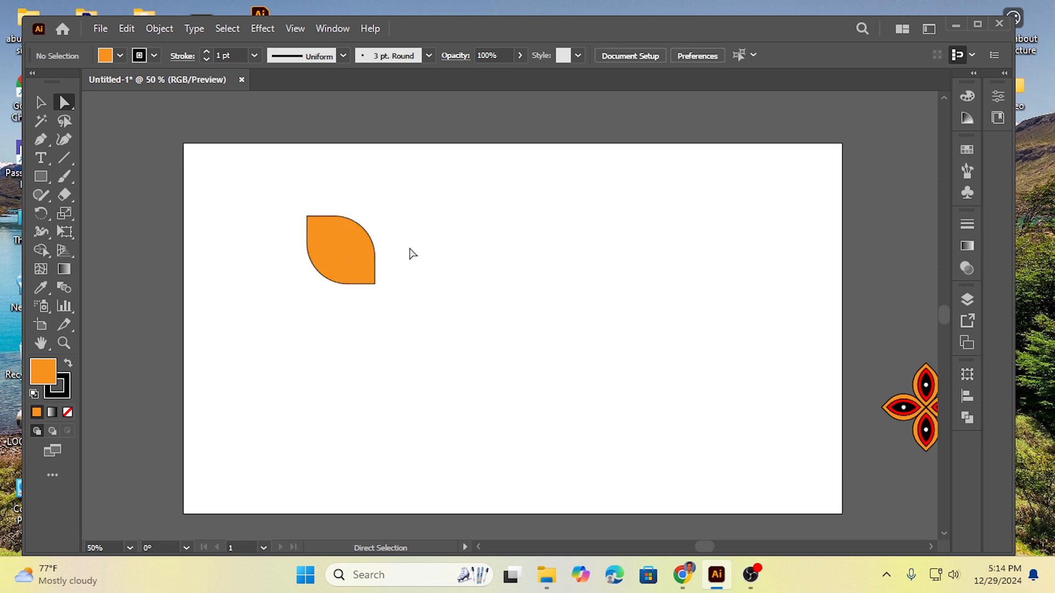
# Step: Rotate the leaf shape 45° so its points face up and down, and move it to the artboard's upper middle
pyautogui.moveTo(269, 225); pyautogui.dragTo(407, 308)
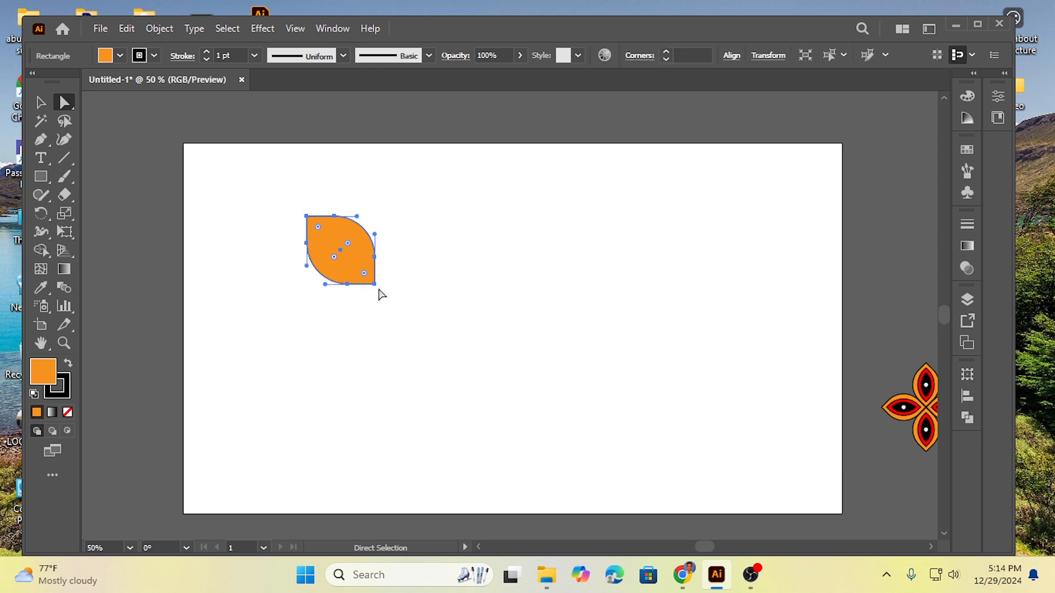
pyautogui.click(40, 102)
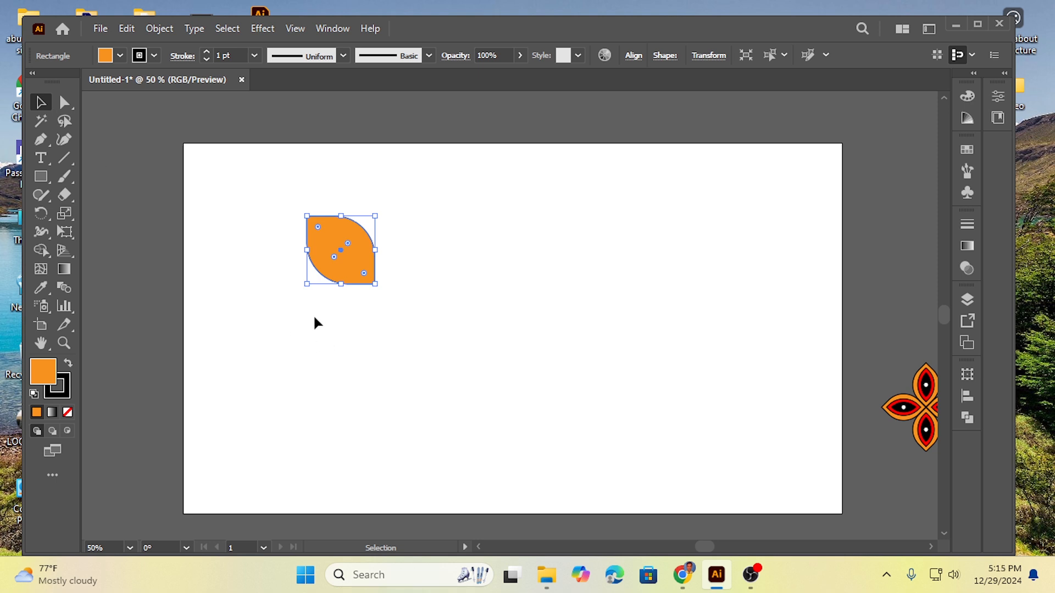
pyautogui.moveTo(300, 292); pyautogui.dragTo(490, 253)
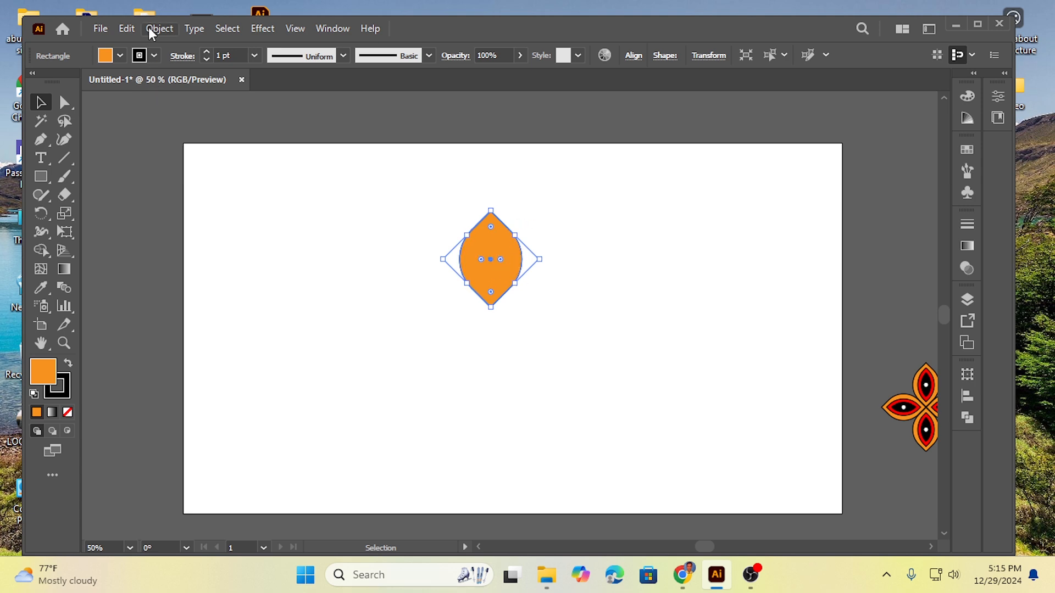
# Step: Copy the orange leaf, paste it in front, and scale the copy down about its centre
pyautogui.click(127, 28)
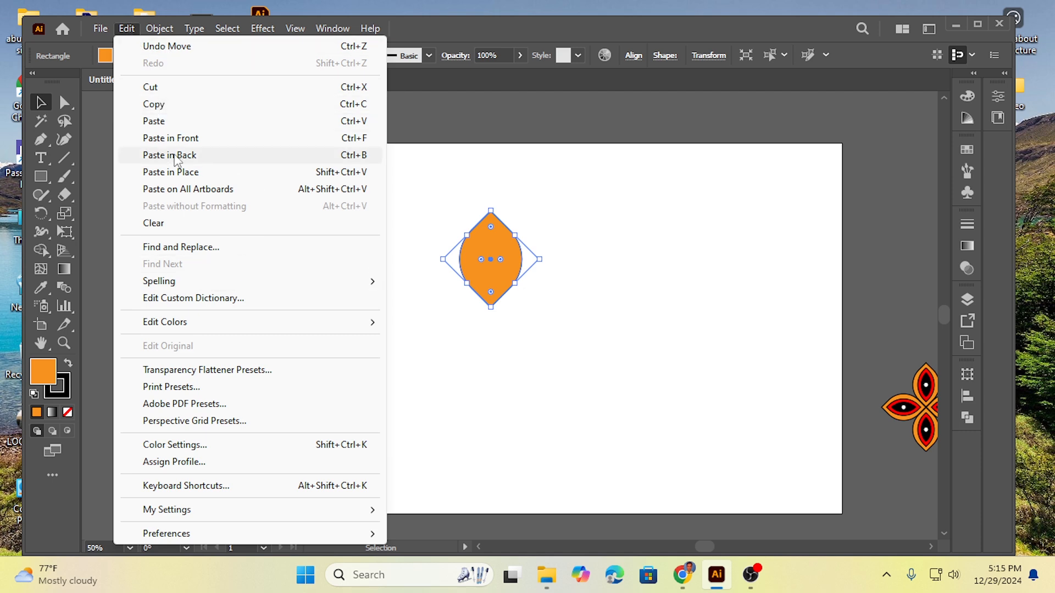
pyautogui.click(162, 110)
pyautogui.click(126, 28)
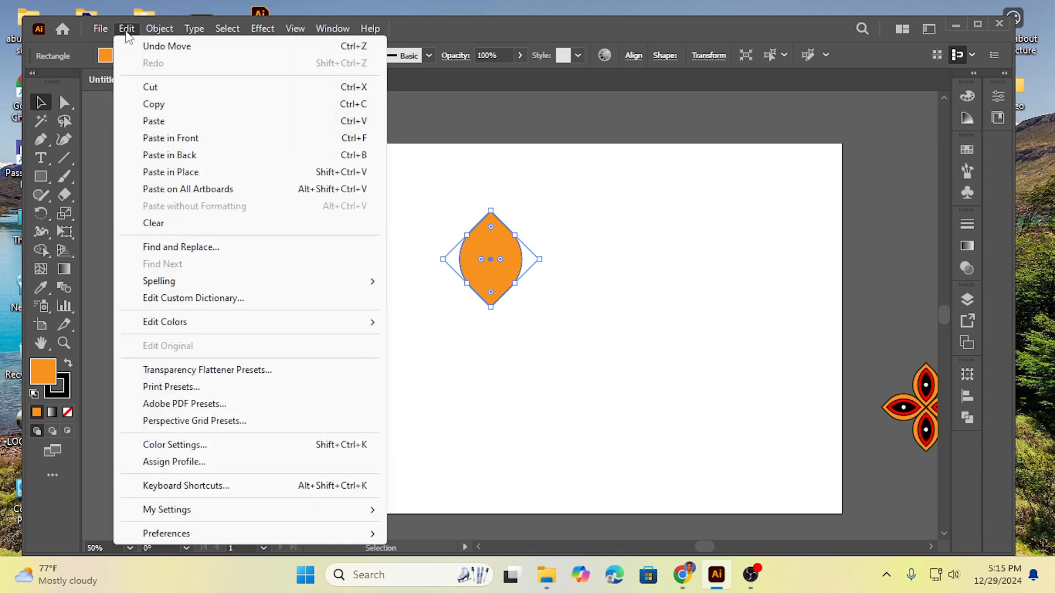
pyautogui.click(185, 141)
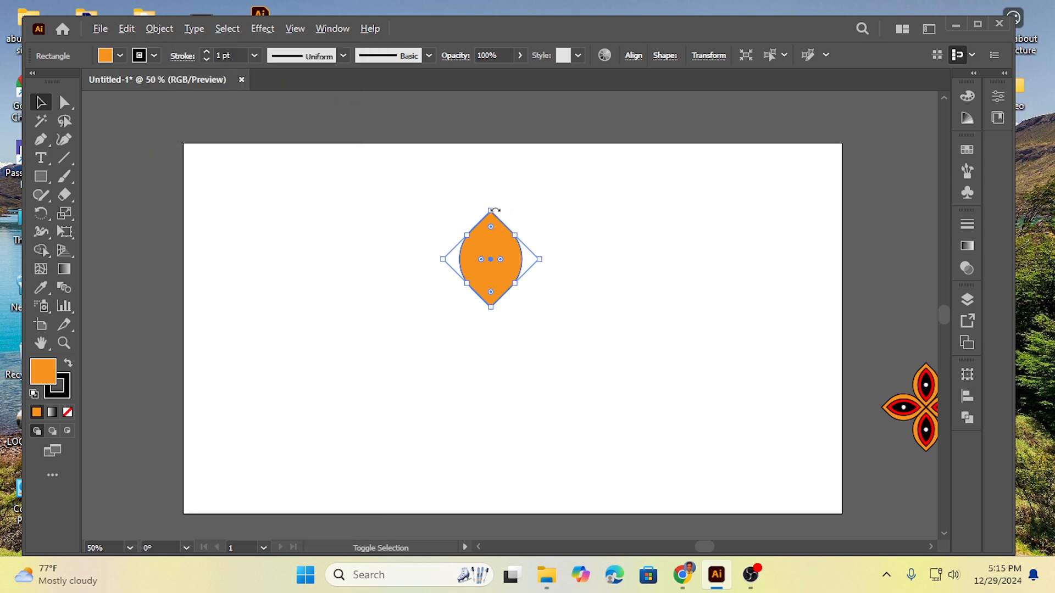
pyautogui.moveTo(491, 208); pyautogui.dragTo(492, 230)
pyautogui.click(576, 249)
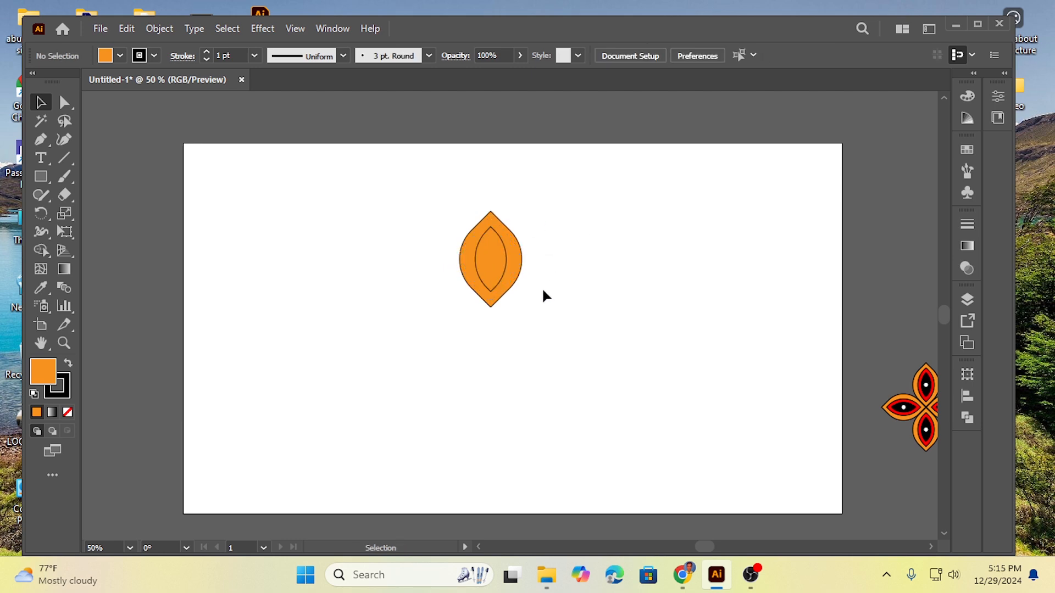
pyautogui.click(926, 437)
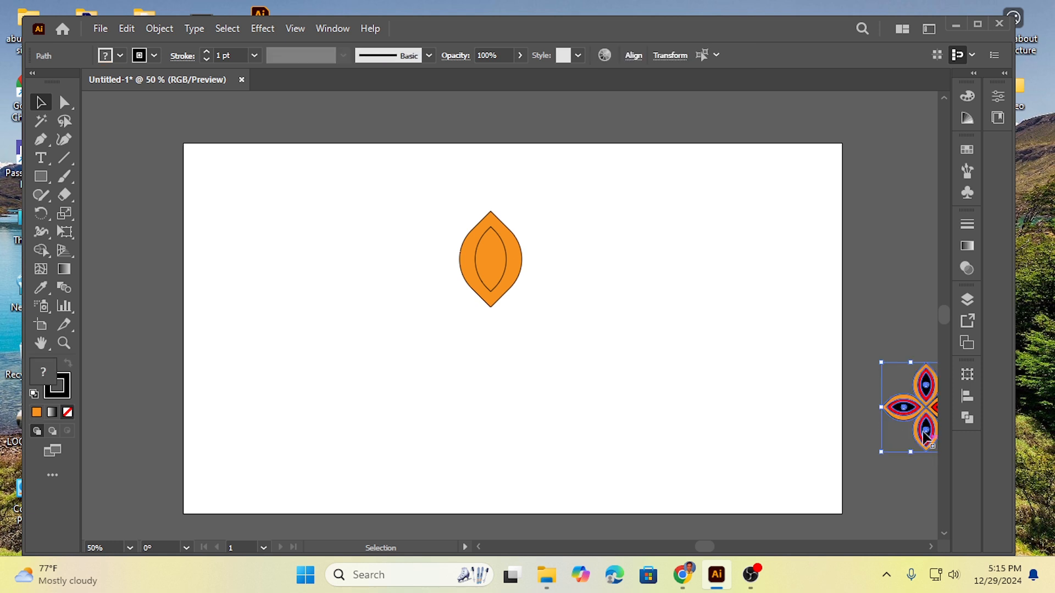
pyautogui.moveTo(923, 412); pyautogui.dragTo(866, 370)
pyautogui.hotkey('ctrl', 'z')
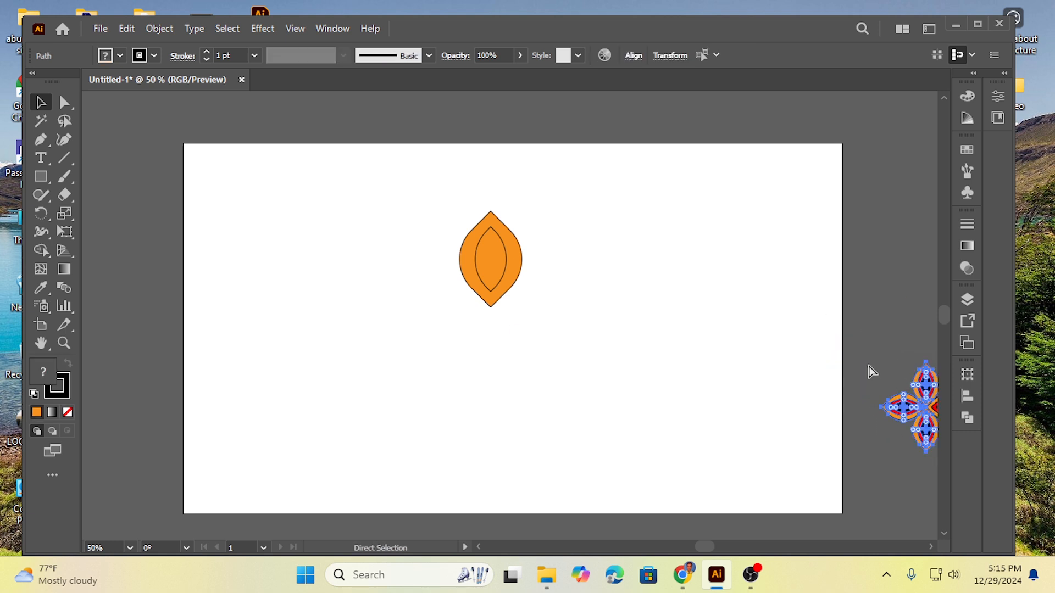
pyautogui.click(894, 330)
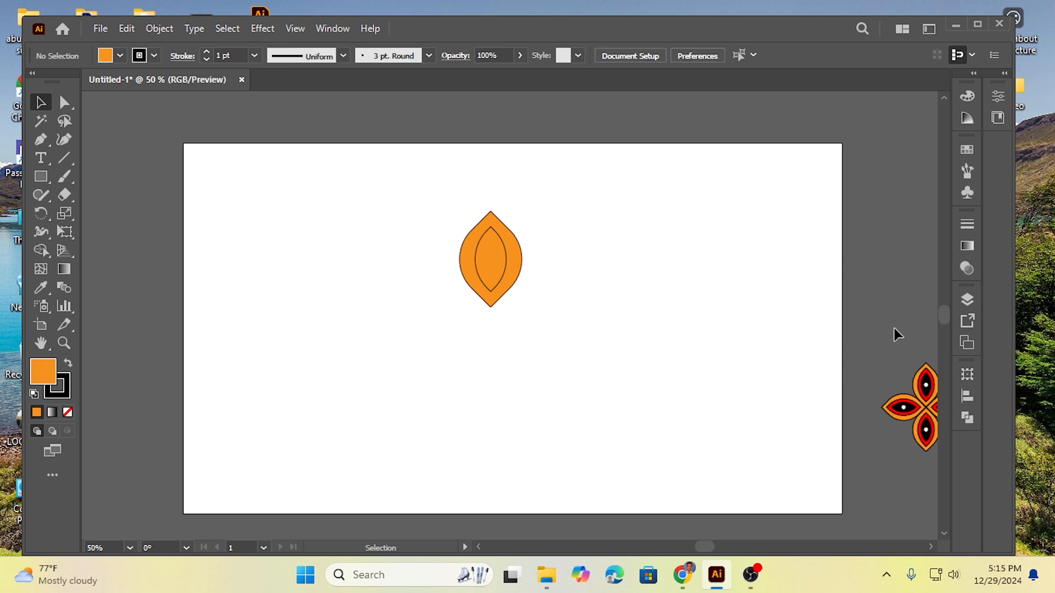
# Step: Move the small four-petal motif up onto the artboard's right edge, level with the leaf, as a reference
pyautogui.hscroll(2, 935, 436)
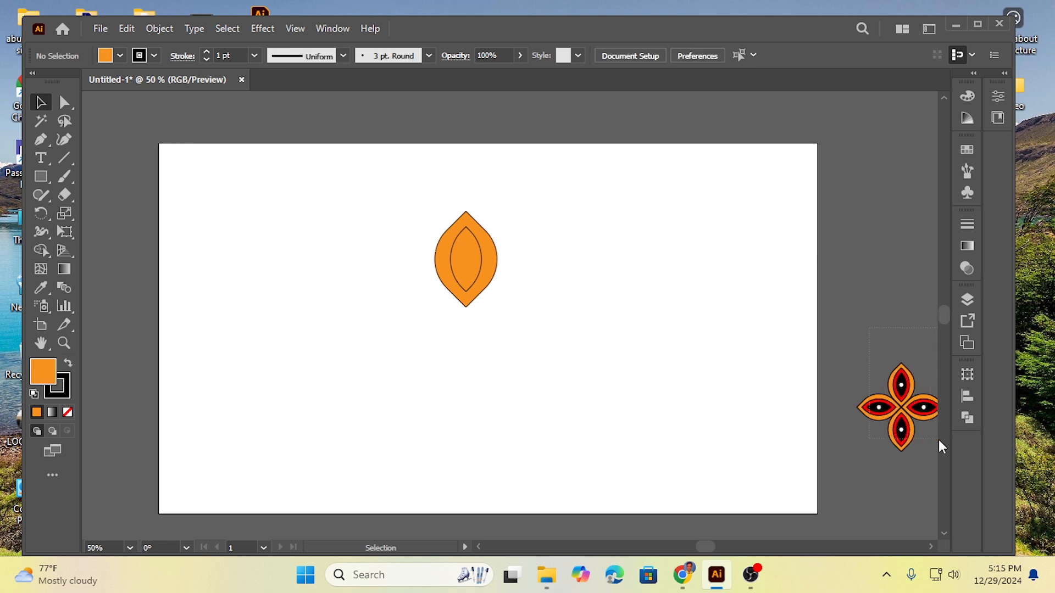
pyautogui.click(895, 417)
pyautogui.moveTo(895, 417); pyautogui.dragTo(791, 255)
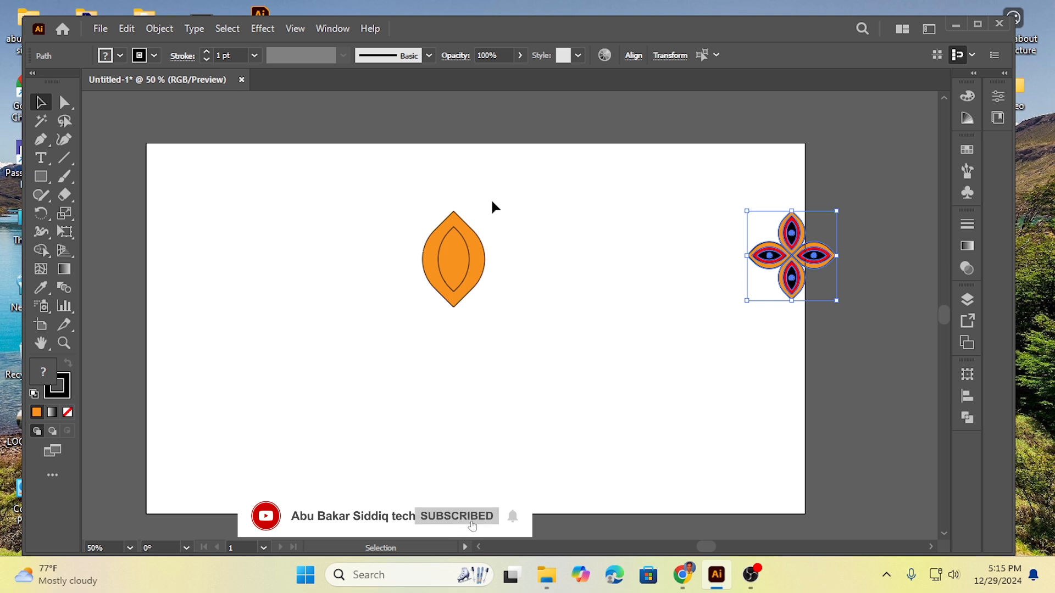
pyautogui.click(413, 219)
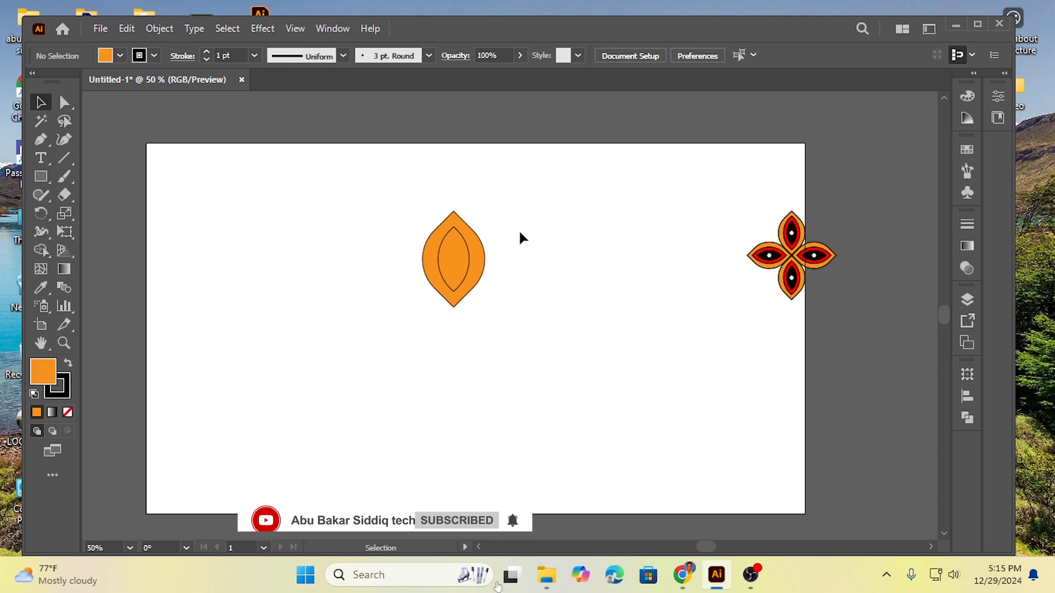
# Step: Fill the inner leaf with the red swatch
pyautogui.click(466, 244)
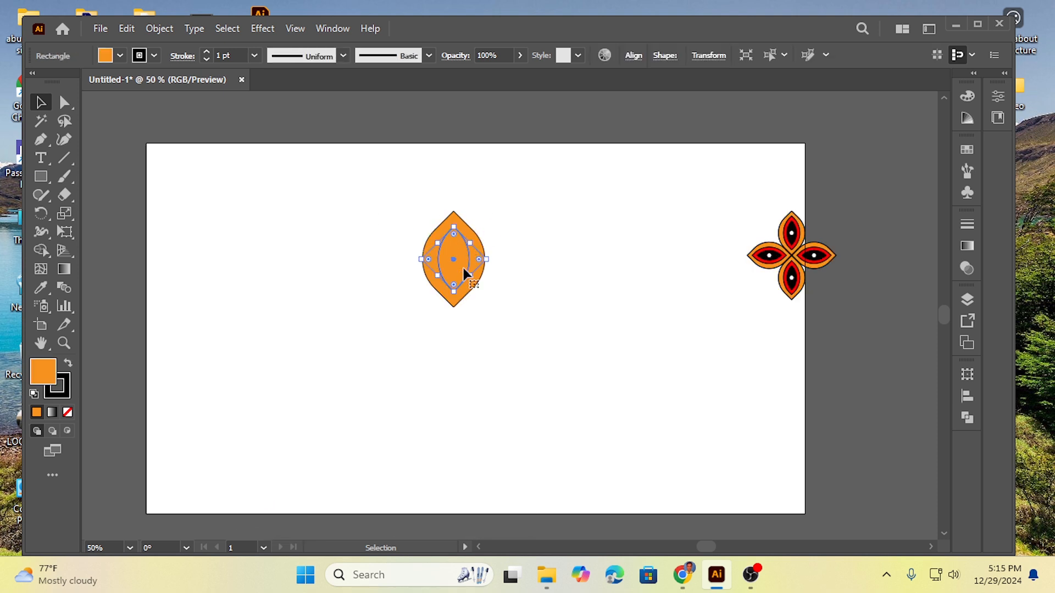
pyautogui.click(120, 55)
pyautogui.click(54, 82)
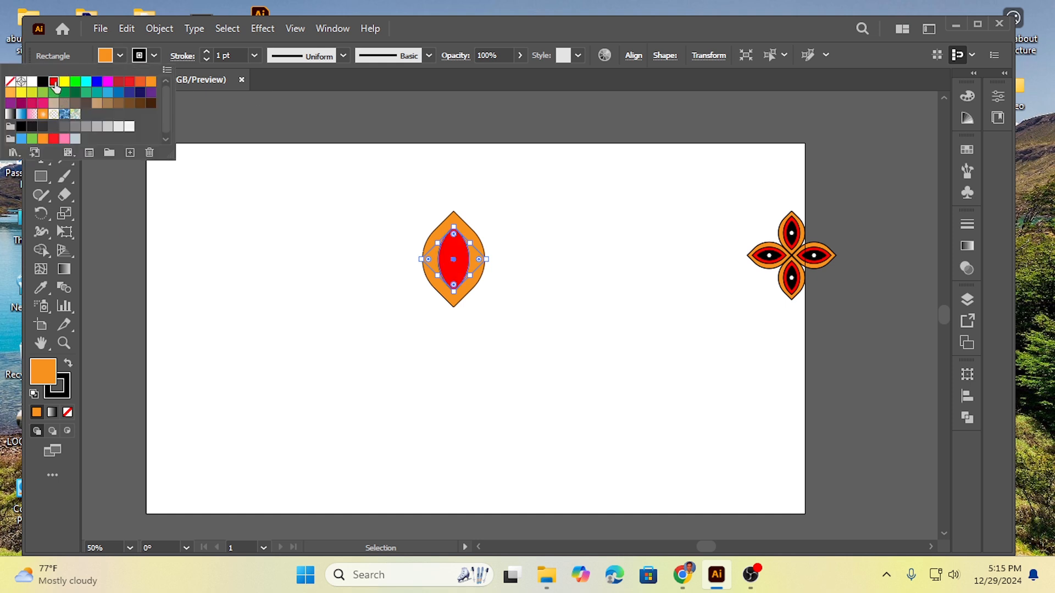
pyautogui.click(283, 229)
pyautogui.click(365, 301)
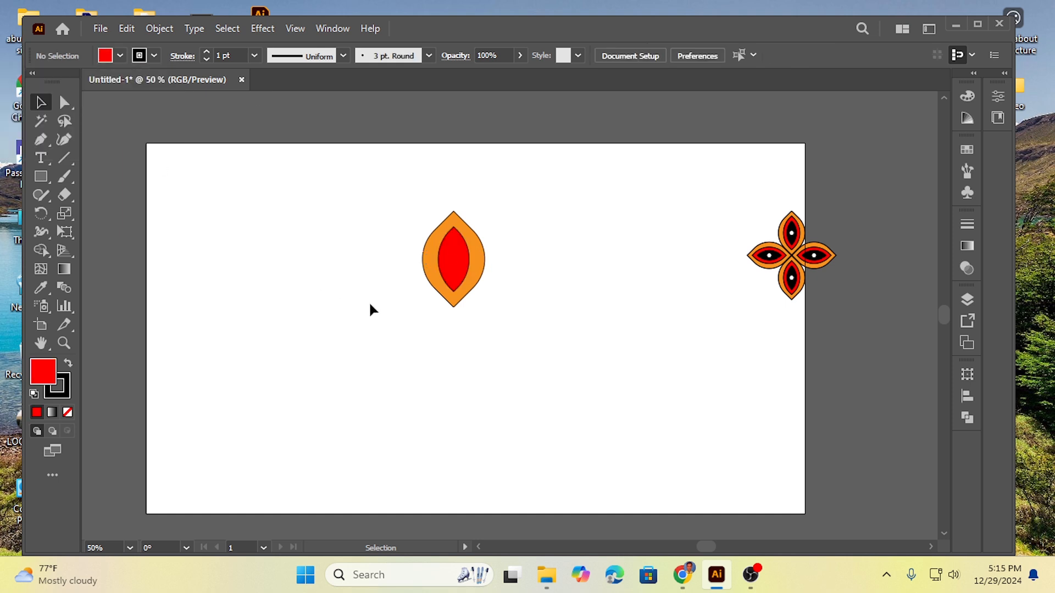
# Step: Copy the red leaf, paste it in front, and scale the copy down slightly about its centre
pyautogui.click(450, 241)
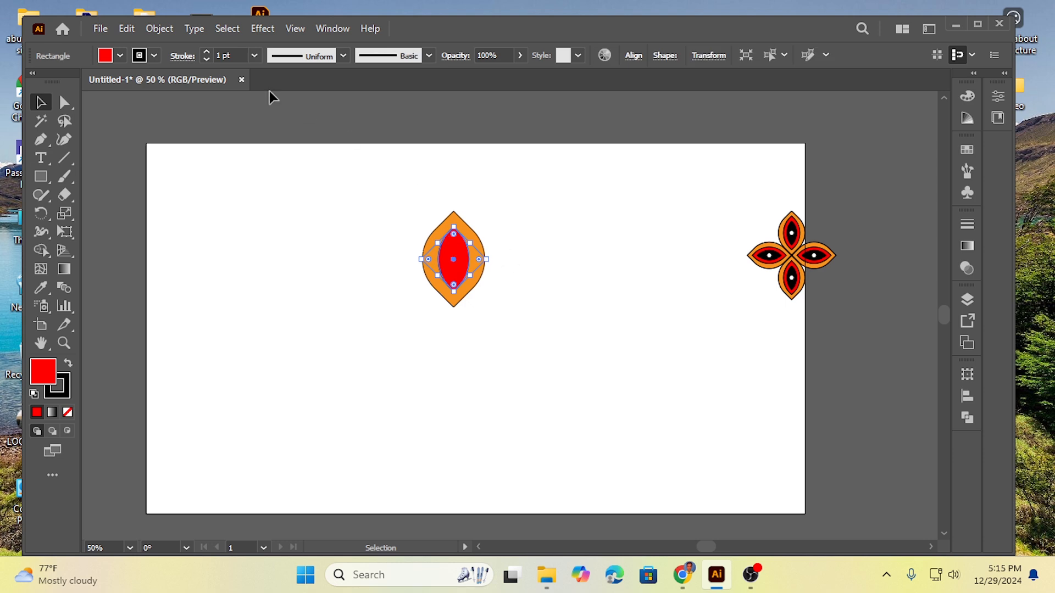
pyautogui.click(127, 30)
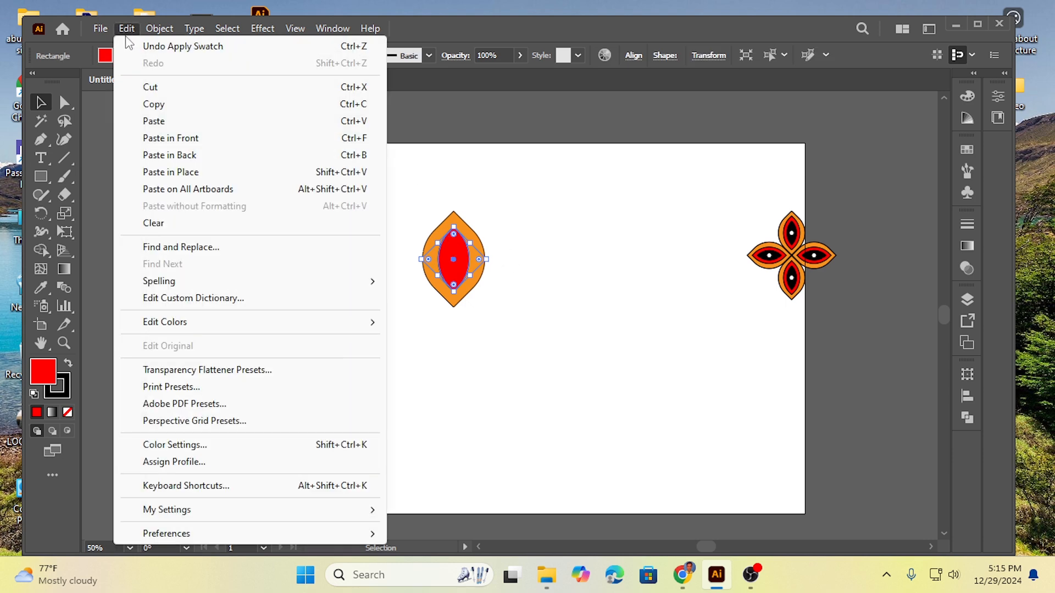
pyautogui.click(156, 105)
pyautogui.click(127, 30)
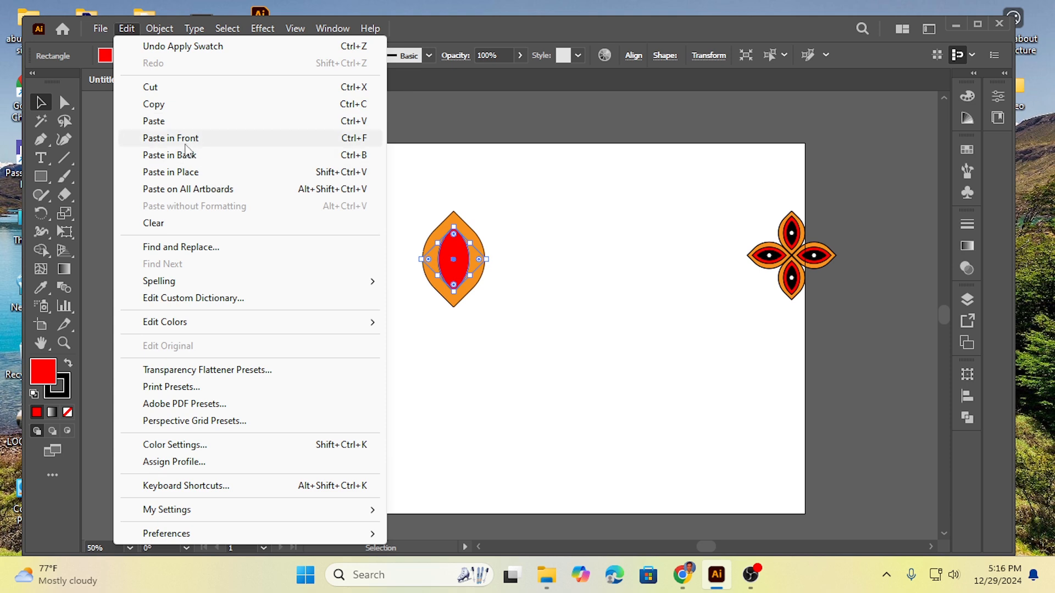
pyautogui.click(185, 140)
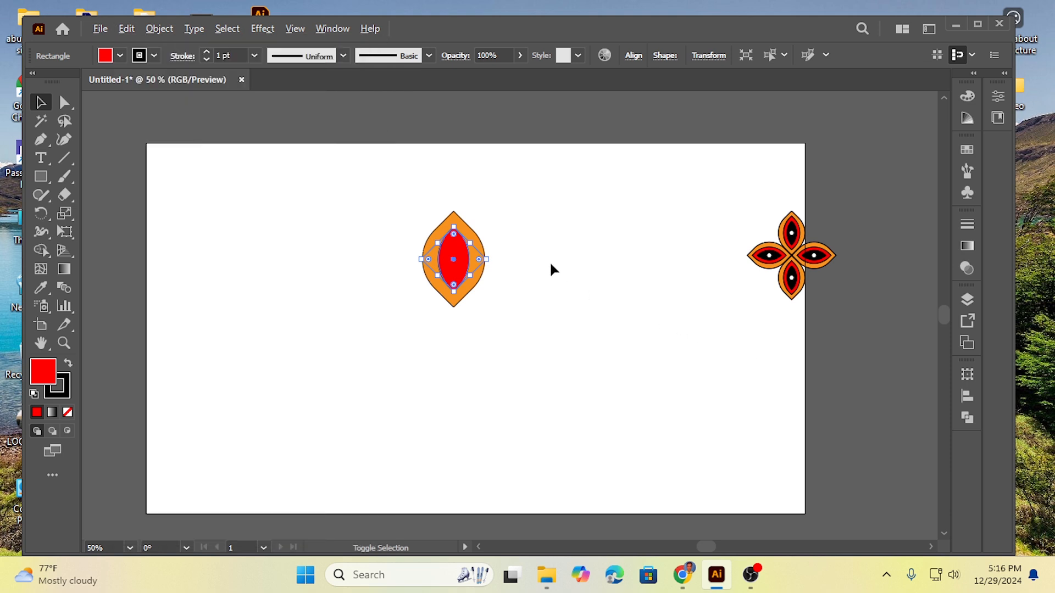
pyautogui.moveTo(454, 225); pyautogui.dragTo(456, 249)
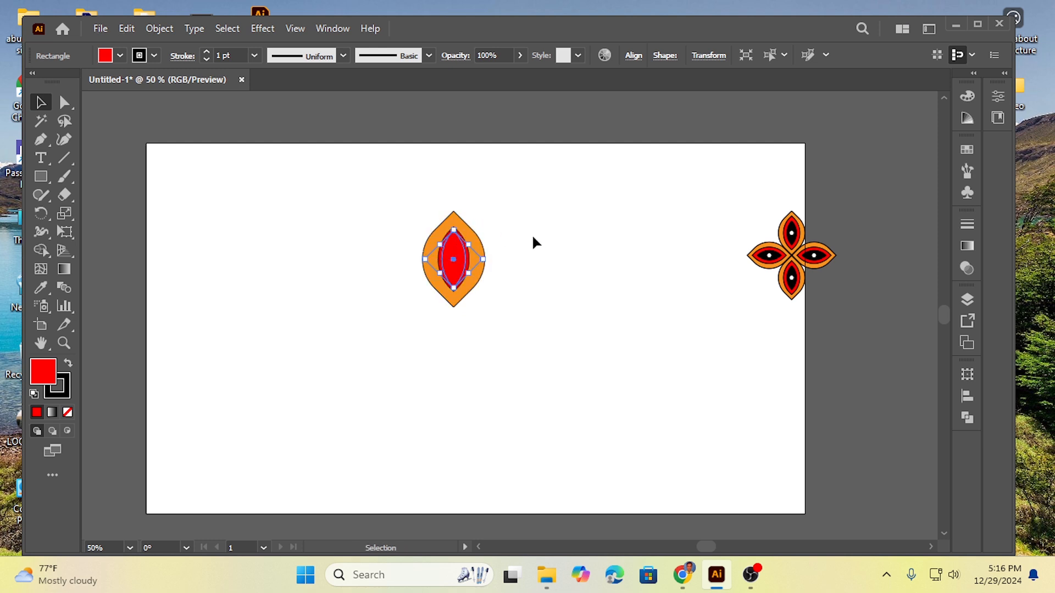
pyautogui.click(563, 246)
# Step: Enlarge the outer red leaf slightly about its centre, keeping it inside the orange leaf
pyautogui.click(469, 266)
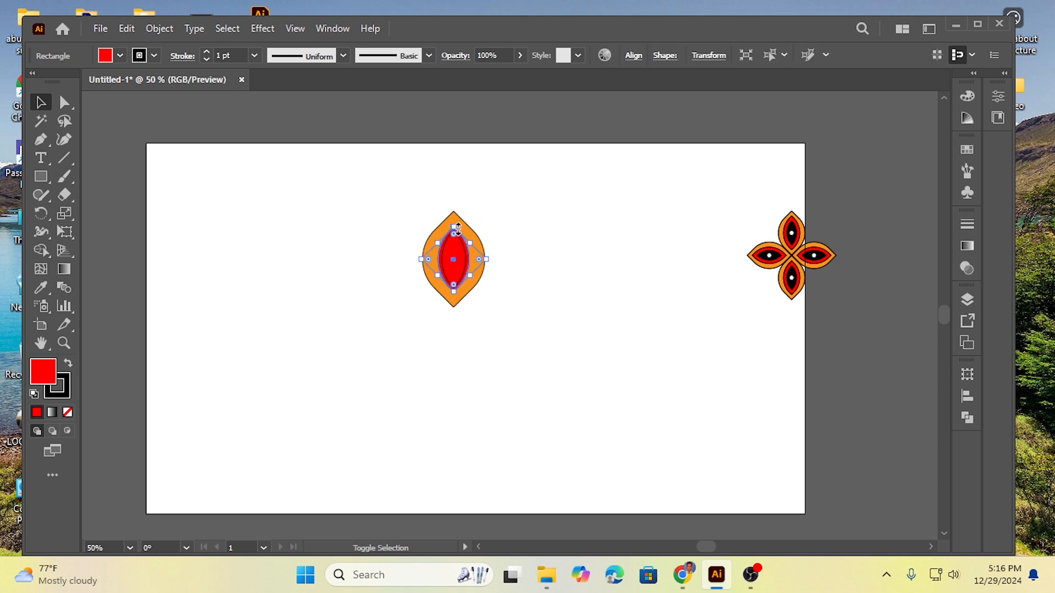
pyautogui.moveTo(456, 228); pyautogui.dragTo(456, 224)
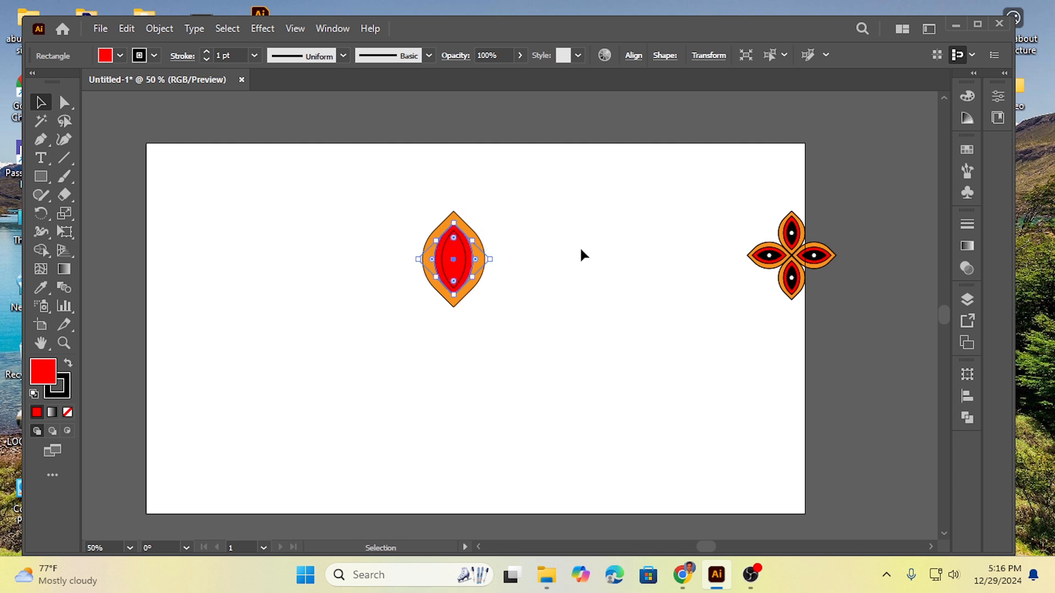
# Step: Fill the innermost leaf with the black swatch
pyautogui.click(563, 275)
pyautogui.click(467, 256)
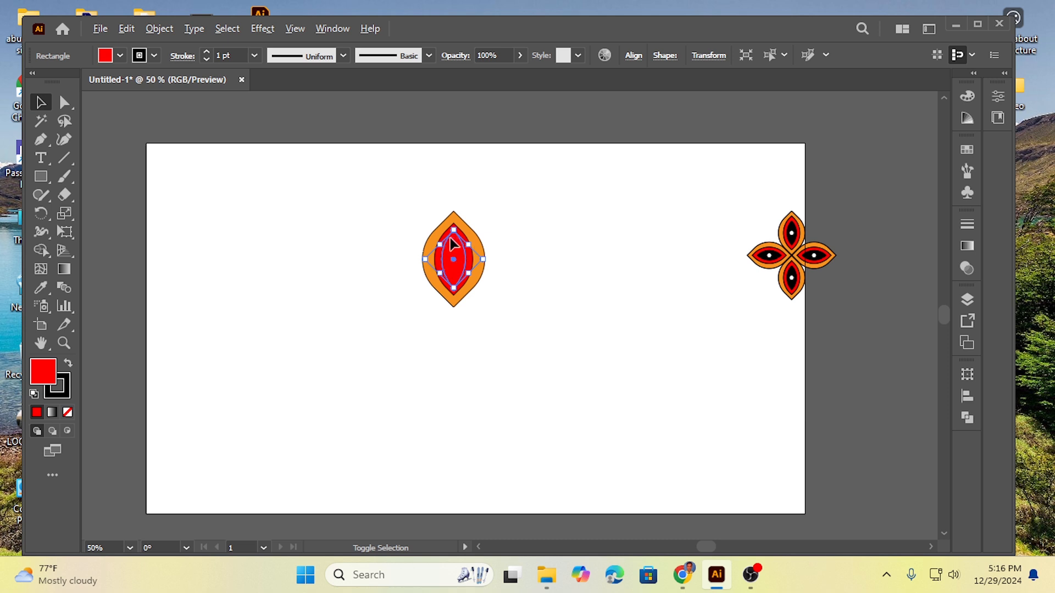
pyautogui.moveTo(455, 231); pyautogui.dragTo(451, 241)
pyautogui.click(564, 269)
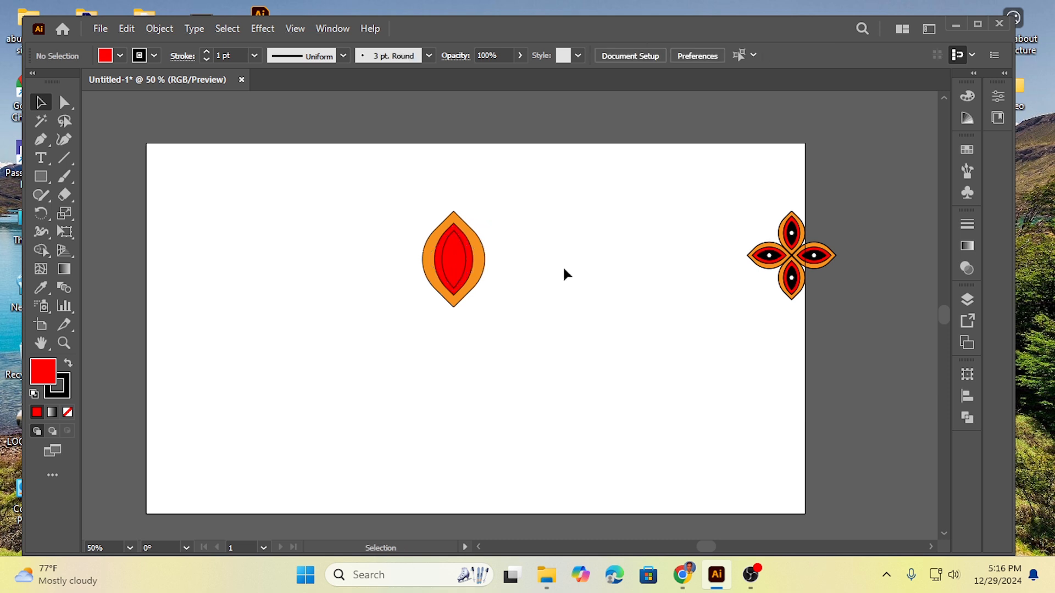
pyautogui.click(461, 262)
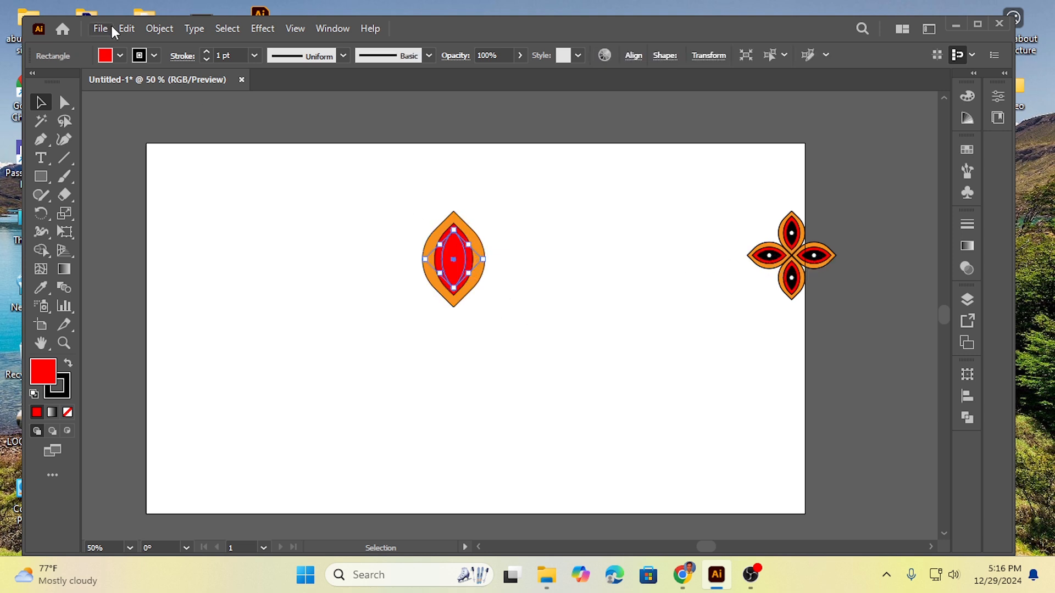
pyautogui.click(121, 55)
pyautogui.click(43, 81)
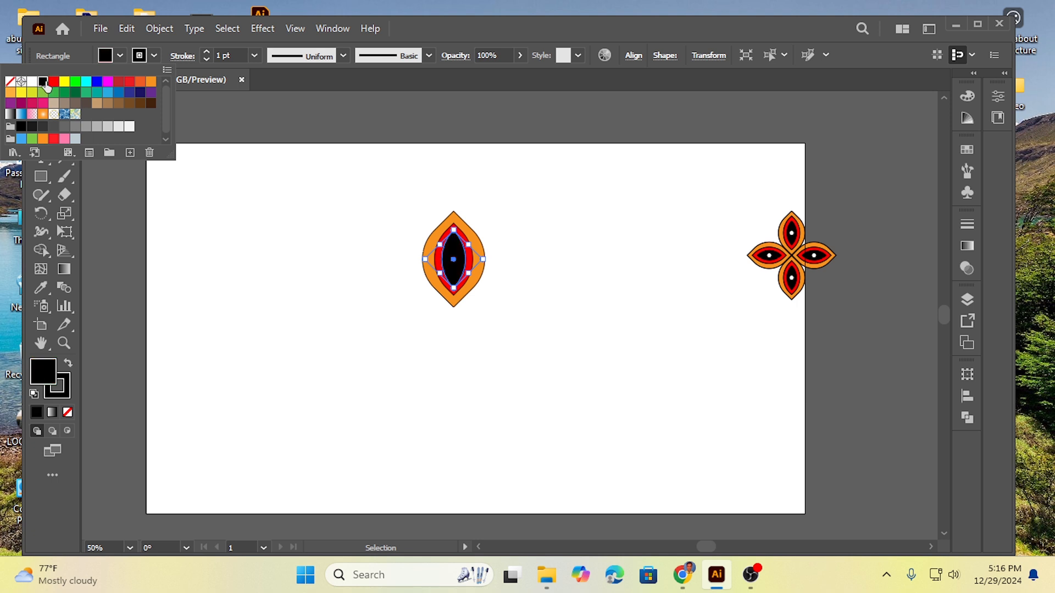
pyautogui.click(258, 255)
pyautogui.click(416, 349)
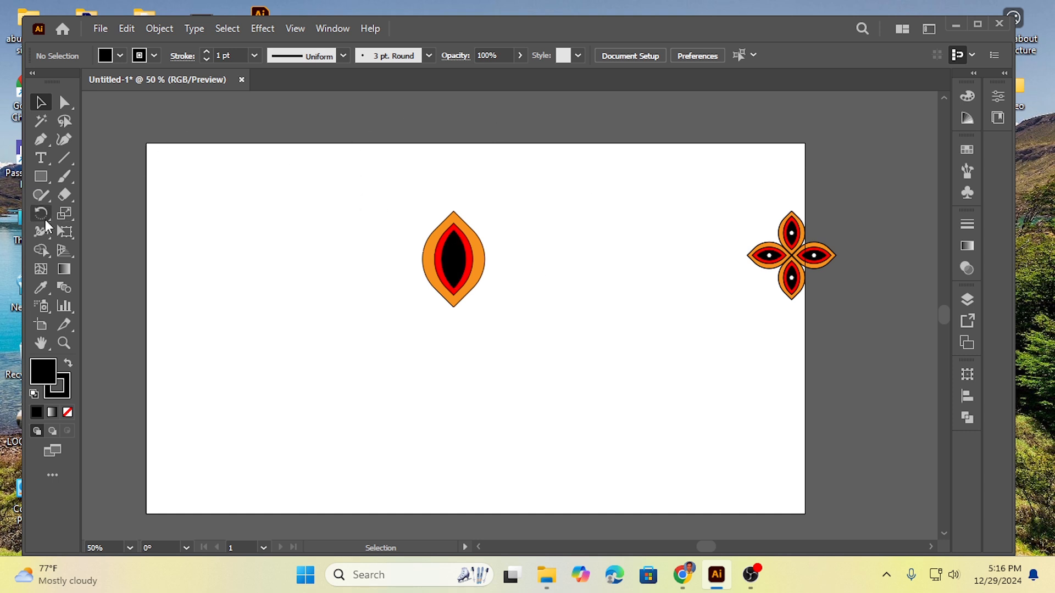
# Step: Draw a circle about 36 px in diameter from the centre of the black leaf with the Ellipse tool
pyautogui.click(41, 176)
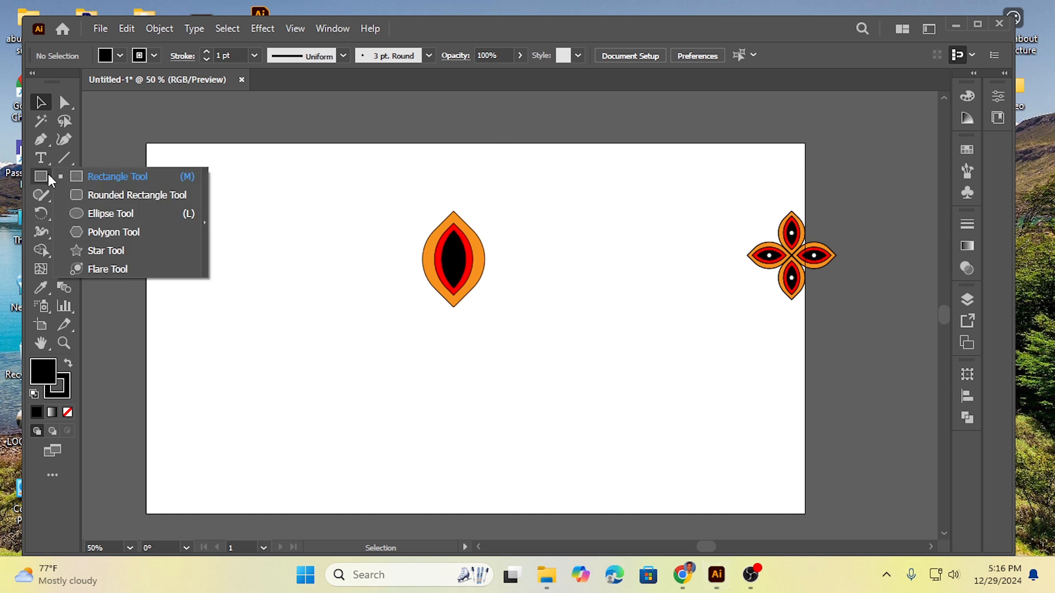
pyautogui.click(101, 214)
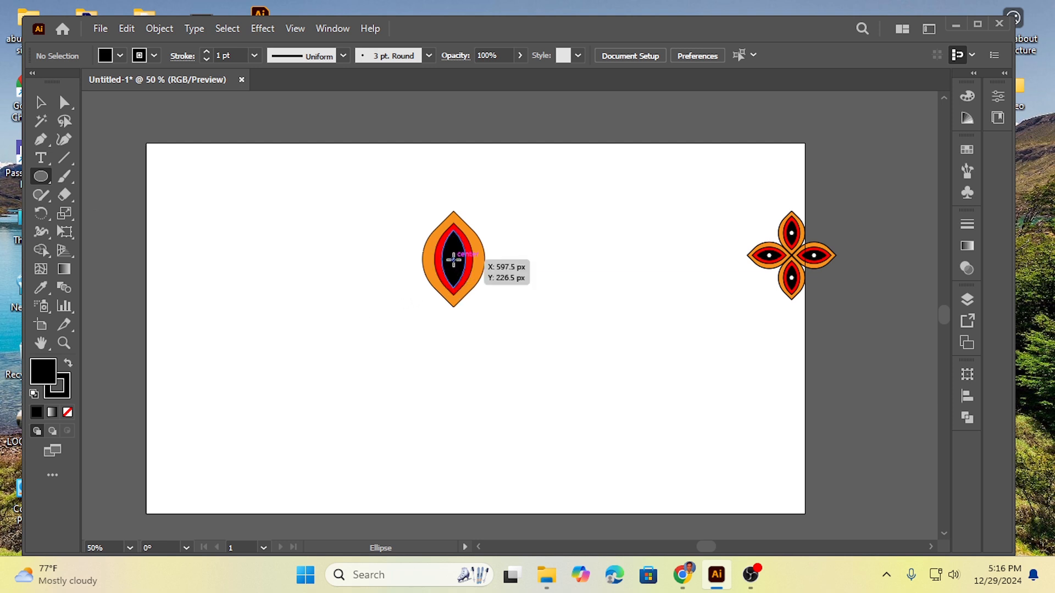
pyautogui.moveTo(453, 260); pyautogui.dragTo(458, 268)
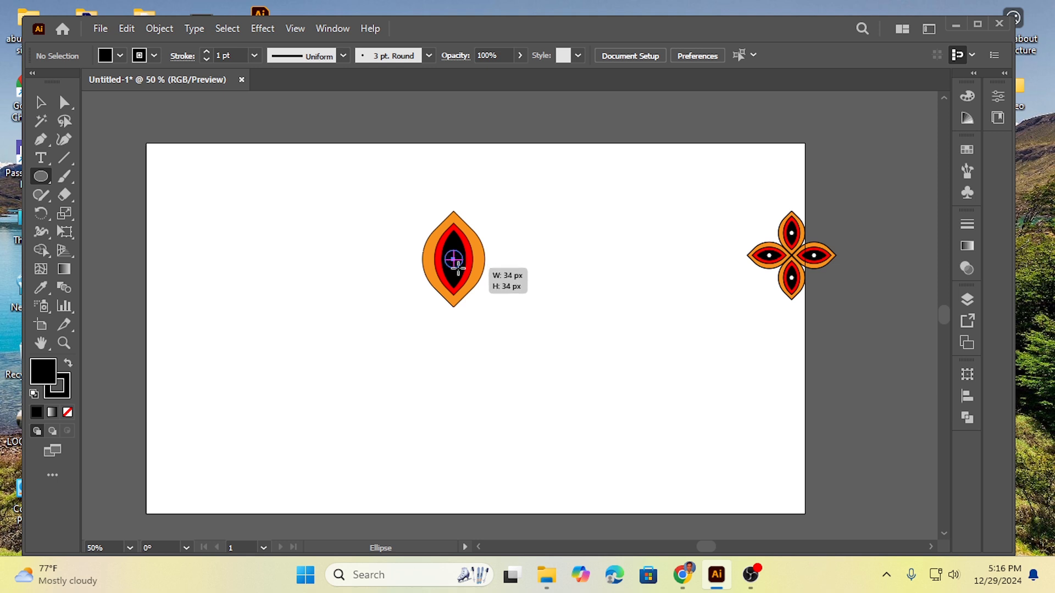
pyautogui.moveTo(458, 267); pyautogui.dragTo(457, 268)
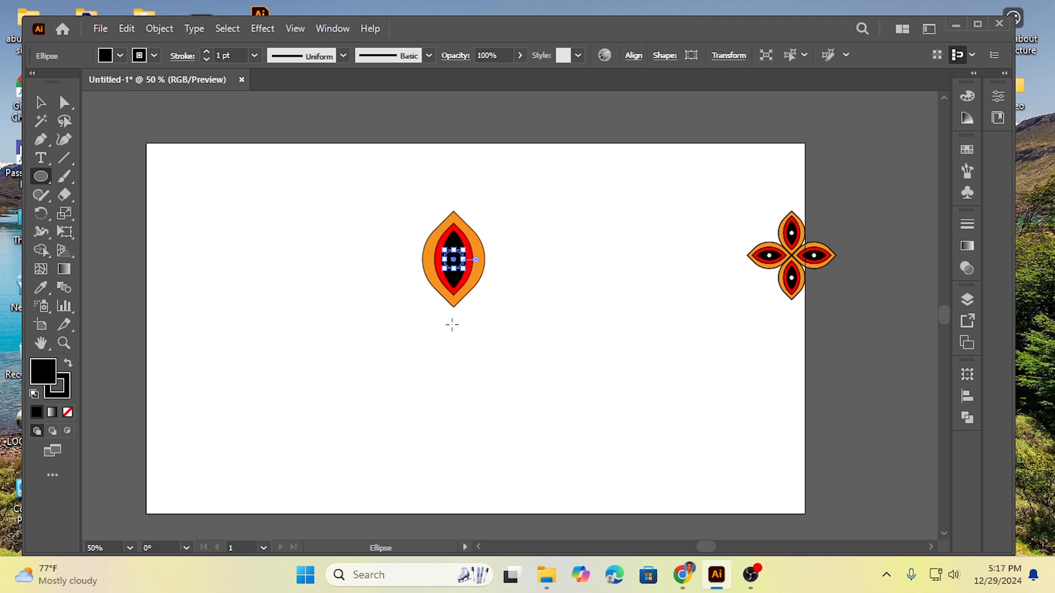
# Step: Fill the new circle with white and deselect it
pyautogui.click(119, 55)
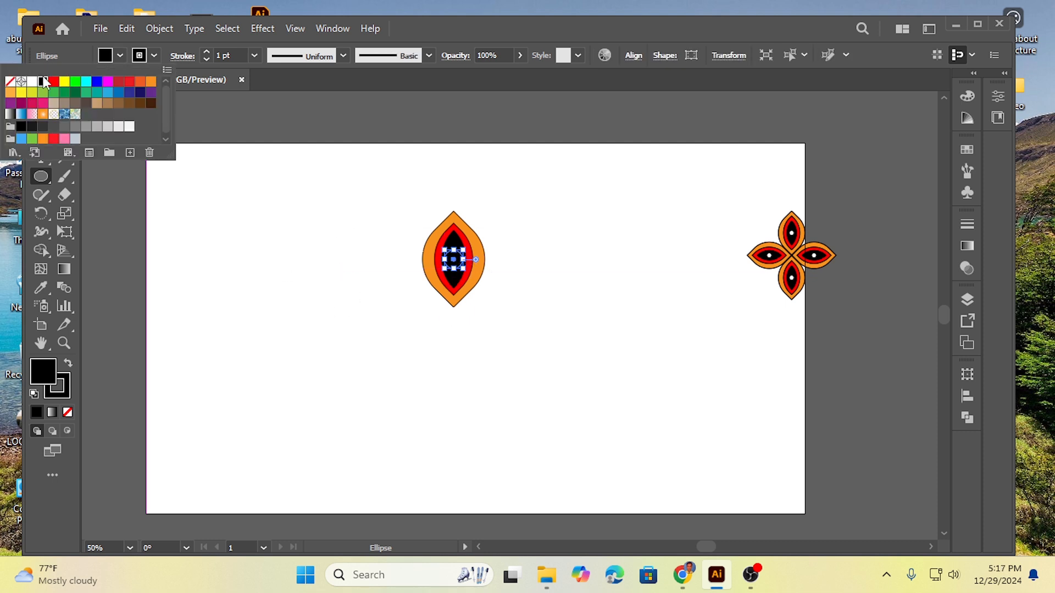
pyautogui.click(32, 85)
pyautogui.click(330, 336)
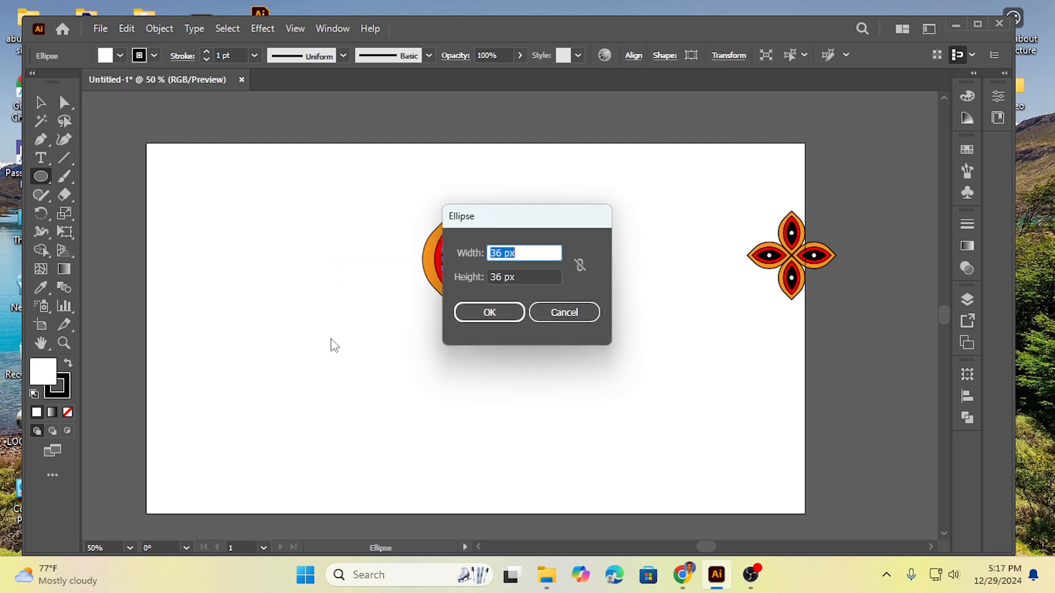
pyautogui.click(562, 315)
pyautogui.click(41, 102)
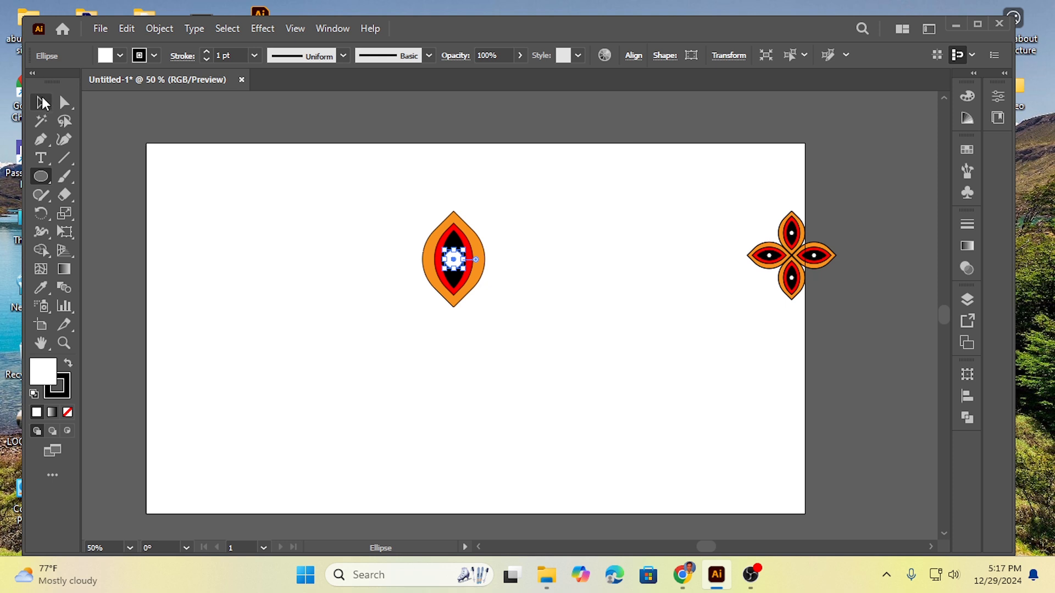
pyautogui.click(379, 389)
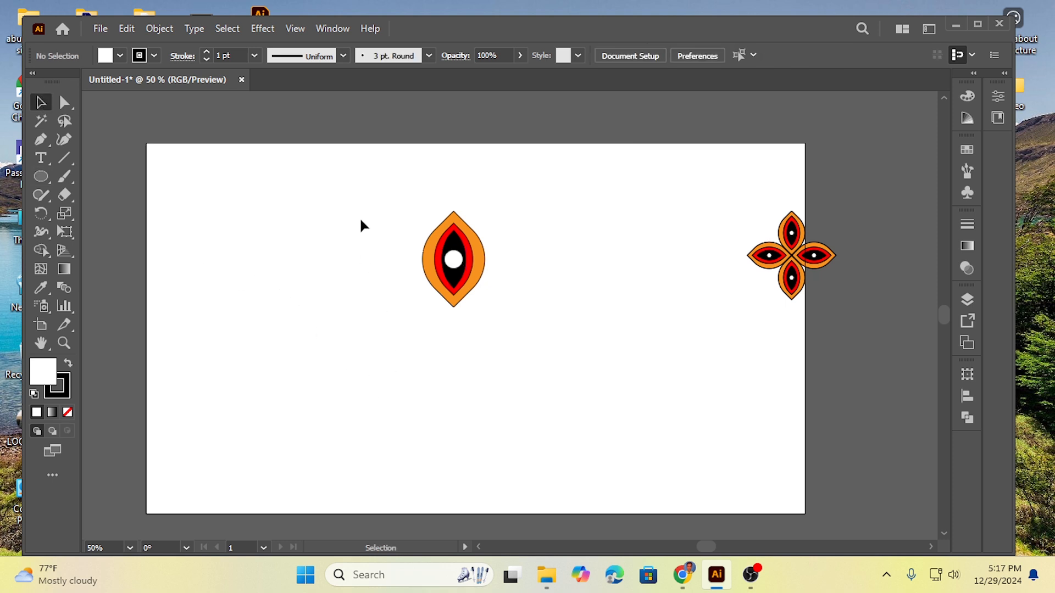
# Step: Narrow the complete layered petal slightly from its right side, including all leaves and the circle
pyautogui.moveTo(366, 218); pyautogui.dragTo(525, 319)
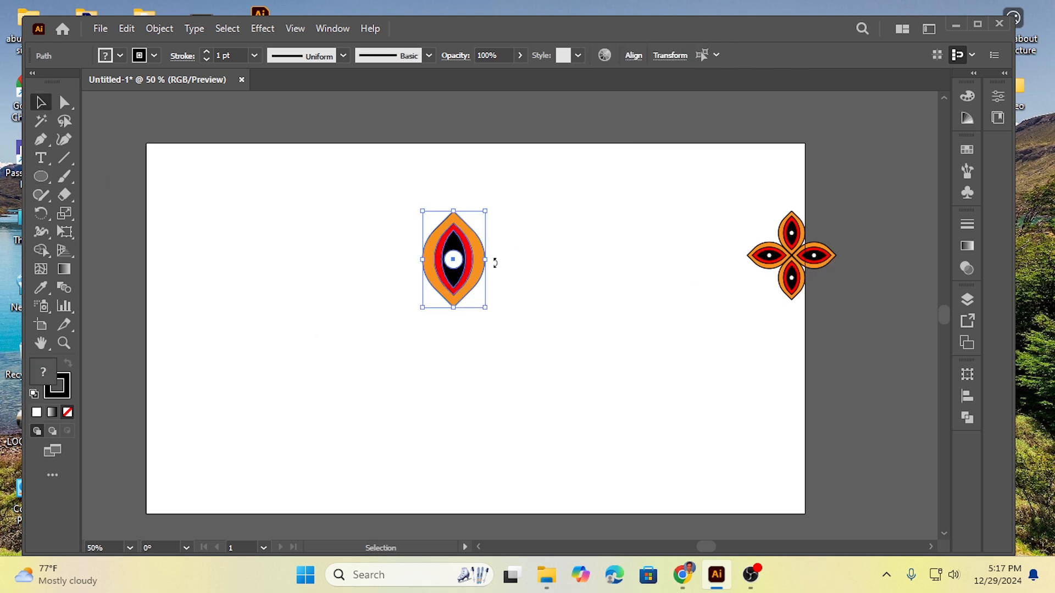
pyautogui.moveTo(485, 259); pyautogui.dragTo(475, 260)
pyautogui.click(342, 287)
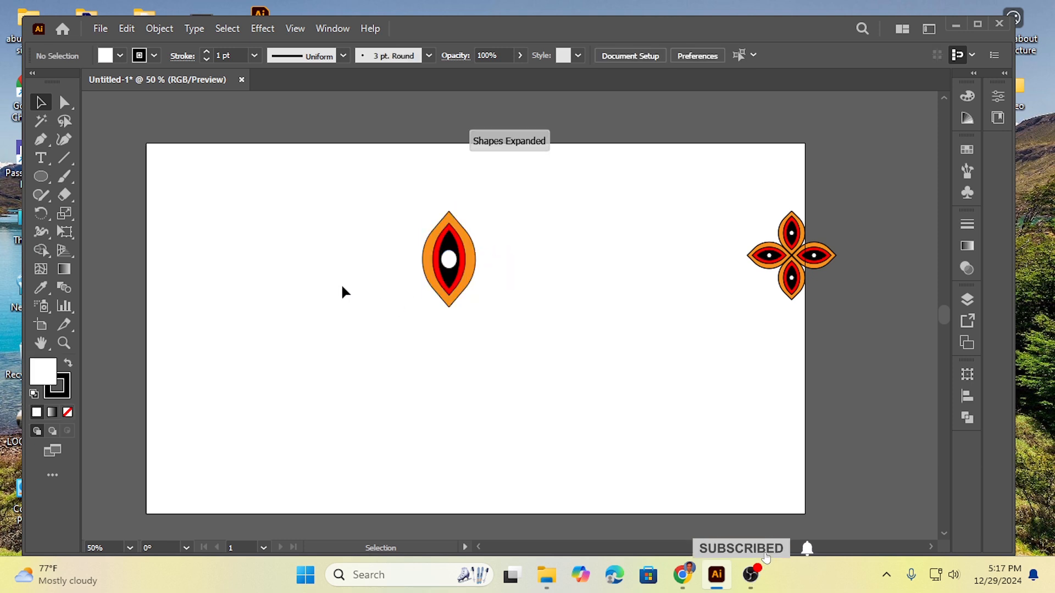
# Step: Try a four-petal flower by copying the whole petal at 90° around its bottom anchor and repeating the transformation twice
pyautogui.moveTo(387, 202); pyautogui.dragTo(498, 326)
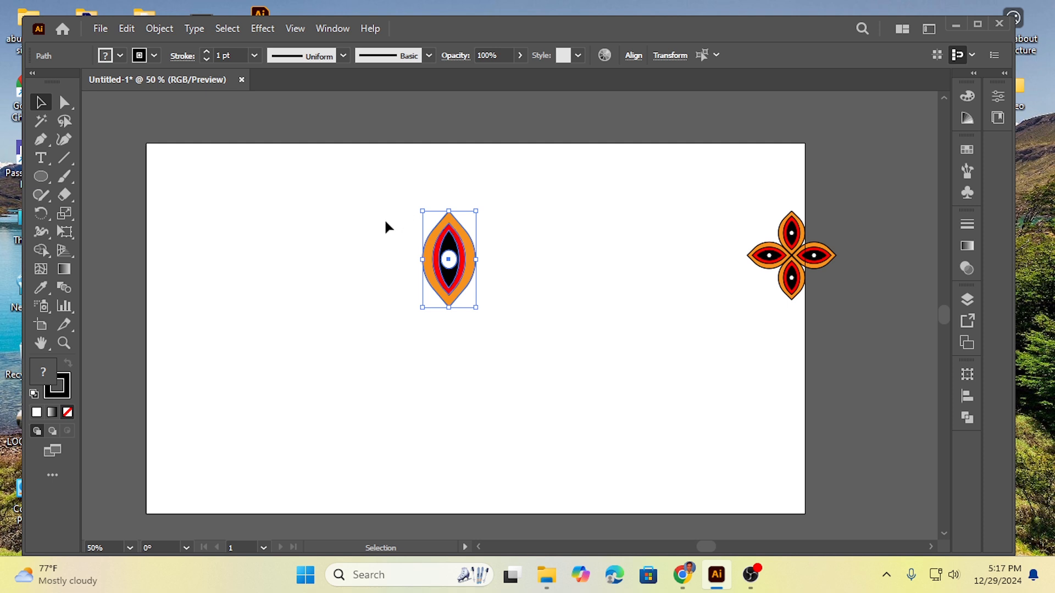
pyautogui.click(365, 274)
pyautogui.moveTo(383, 199); pyautogui.dragTo(512, 309)
pyautogui.click(42, 212)
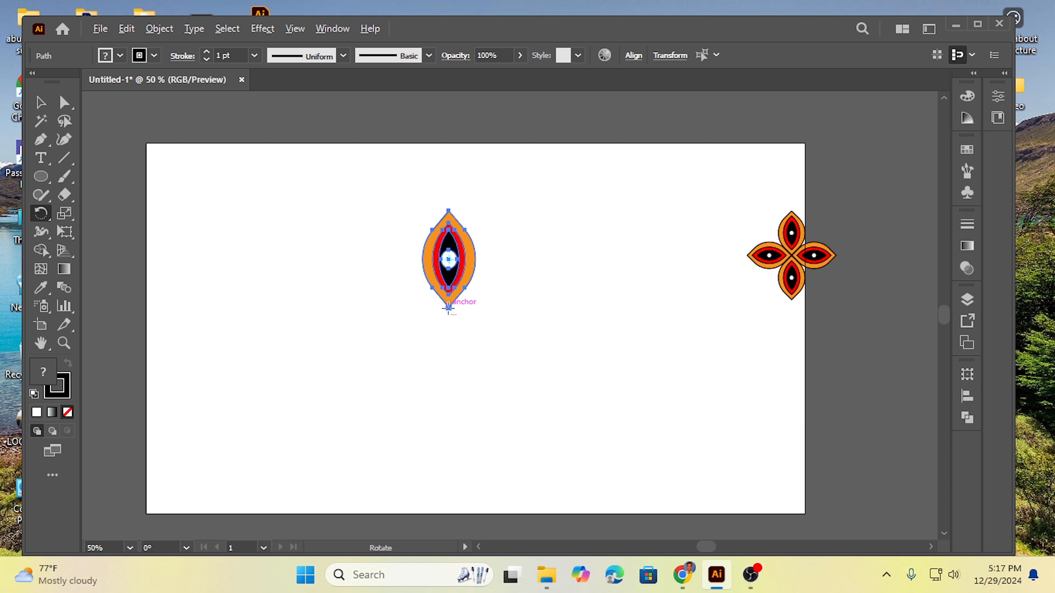
pyautogui.keyDown('alt'); pyautogui.click(449, 306); pyautogui.keyUp('alt')
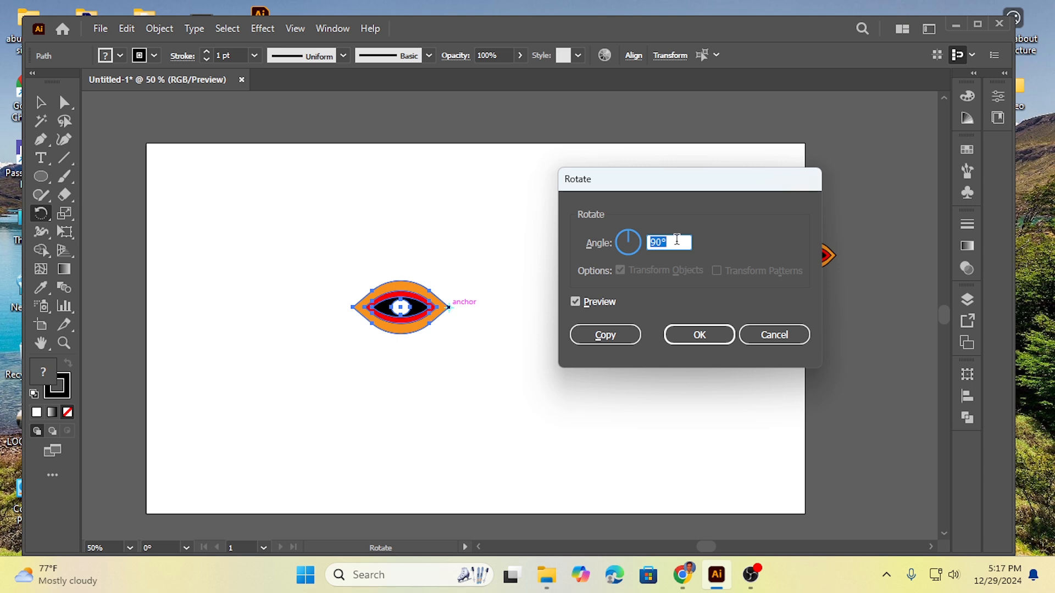
pyautogui.click(605, 336)
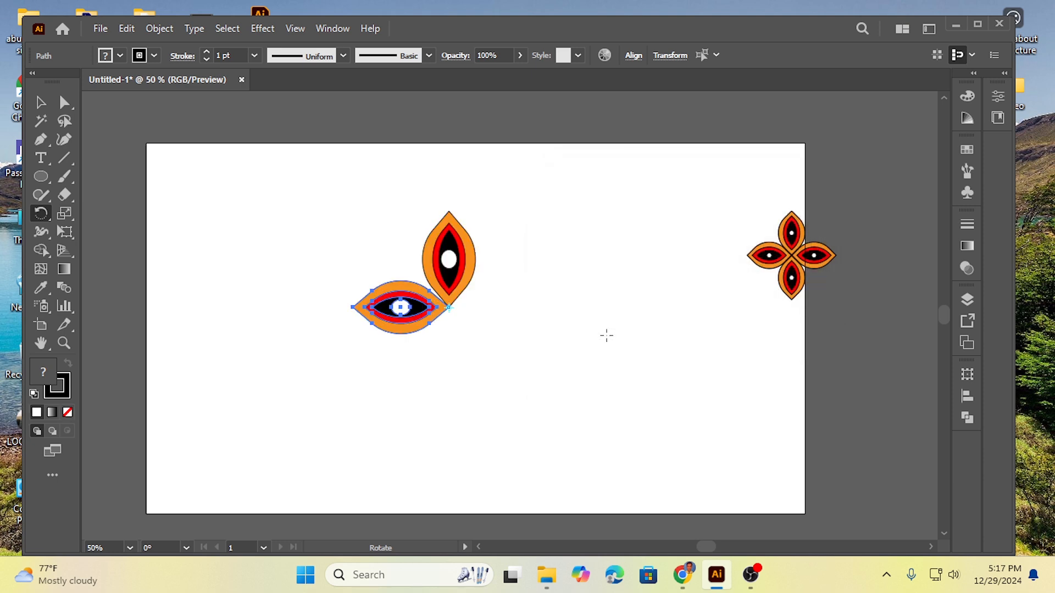
pyautogui.press('ctrl')
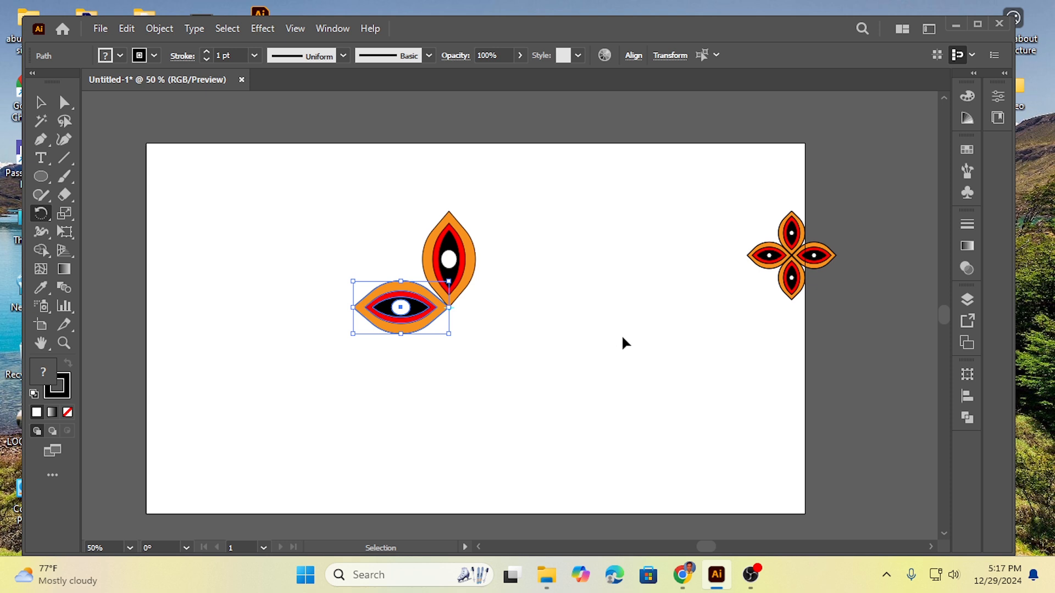
pyautogui.hotkey('ctrl', 'd')
pyautogui.hotkey('ctrl', 'd')
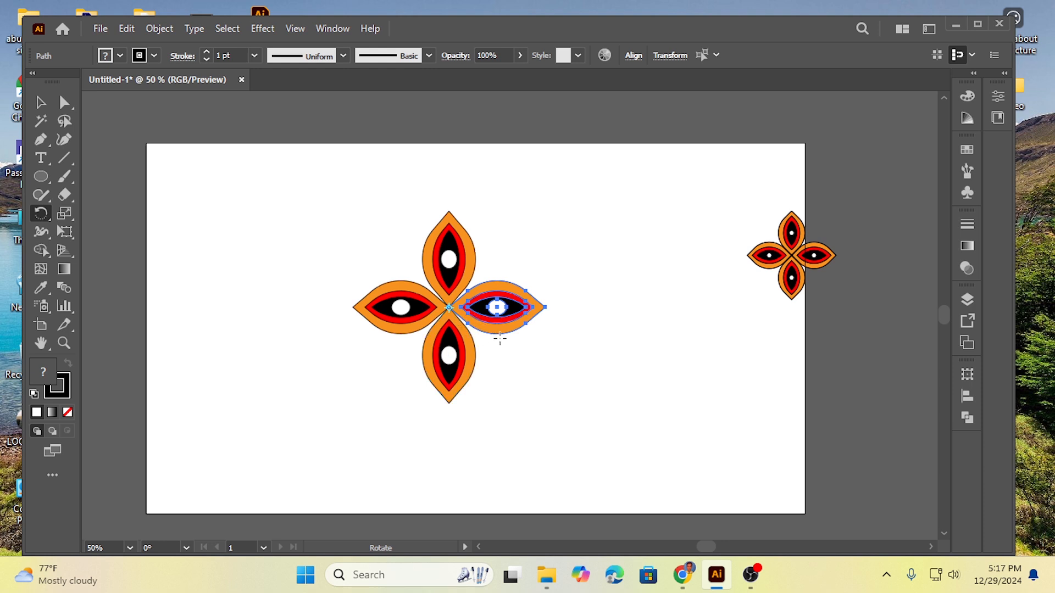
# Step: Undo the three rotated petal copies
pyautogui.press('v')
pyautogui.hotkey('ctrl', 'z')
pyautogui.hotkey('ctrl', 'z')
pyautogui.hotkey('ctrl', 'z')
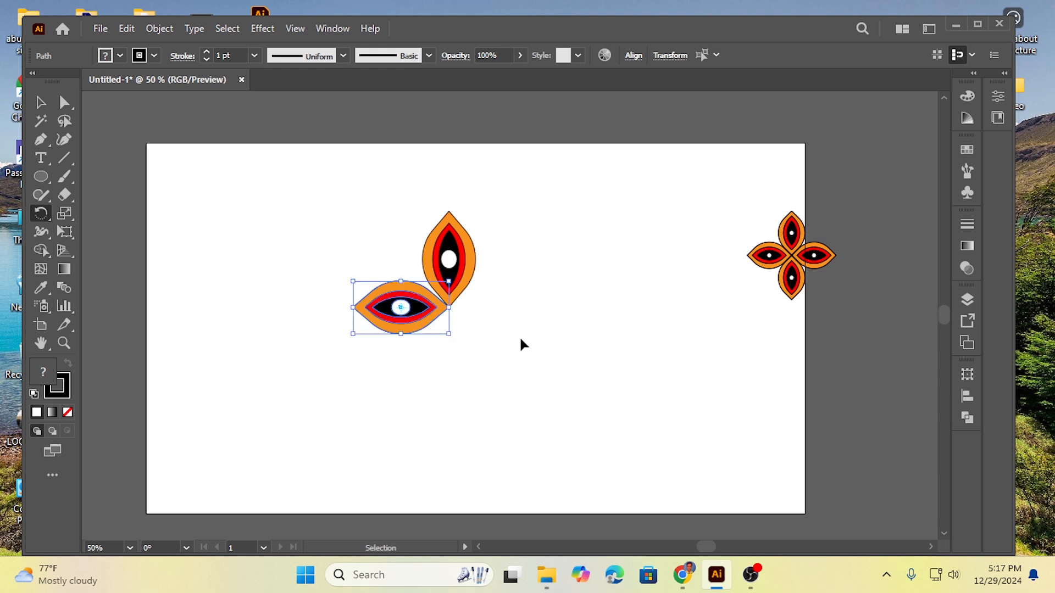
# Step: Widen the layered petal slightly towards the right and deselect it
pyautogui.click(41, 103)
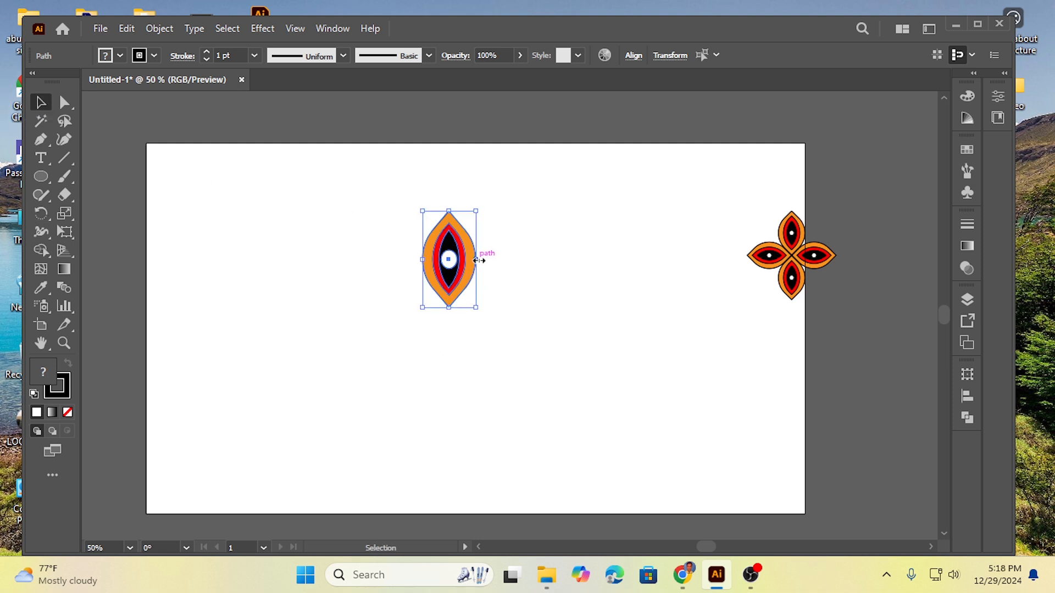
pyautogui.moveTo(476, 259); pyautogui.dragTo(481, 259)
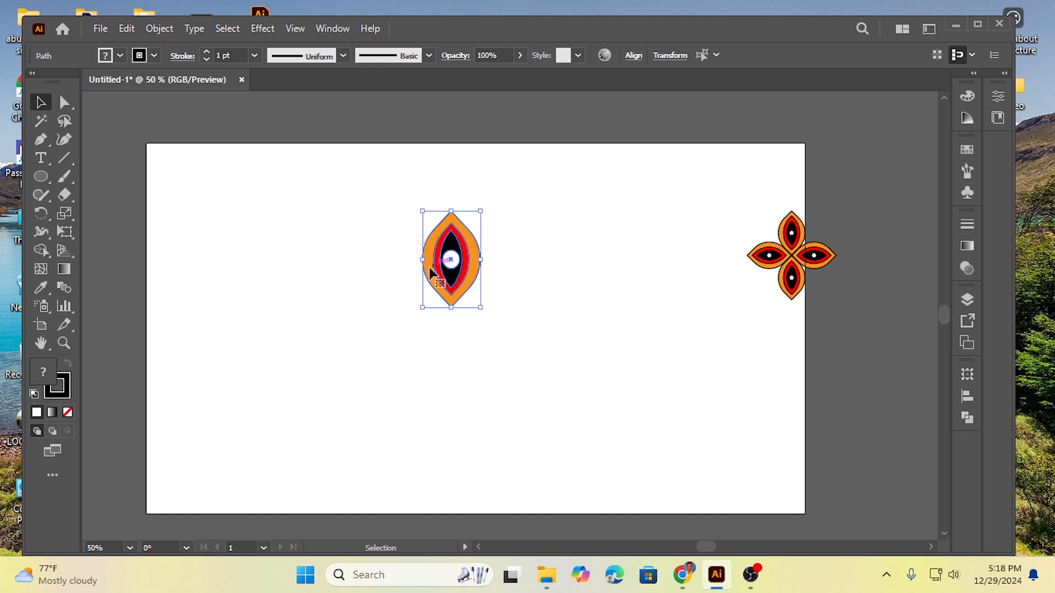
pyautogui.click(360, 264)
# Step: Try a 90° rotated copy of the whole petal around its bottom anchor, and undo it
pyautogui.moveTo(390, 214); pyautogui.dragTo(575, 416)
pyautogui.click(41, 213)
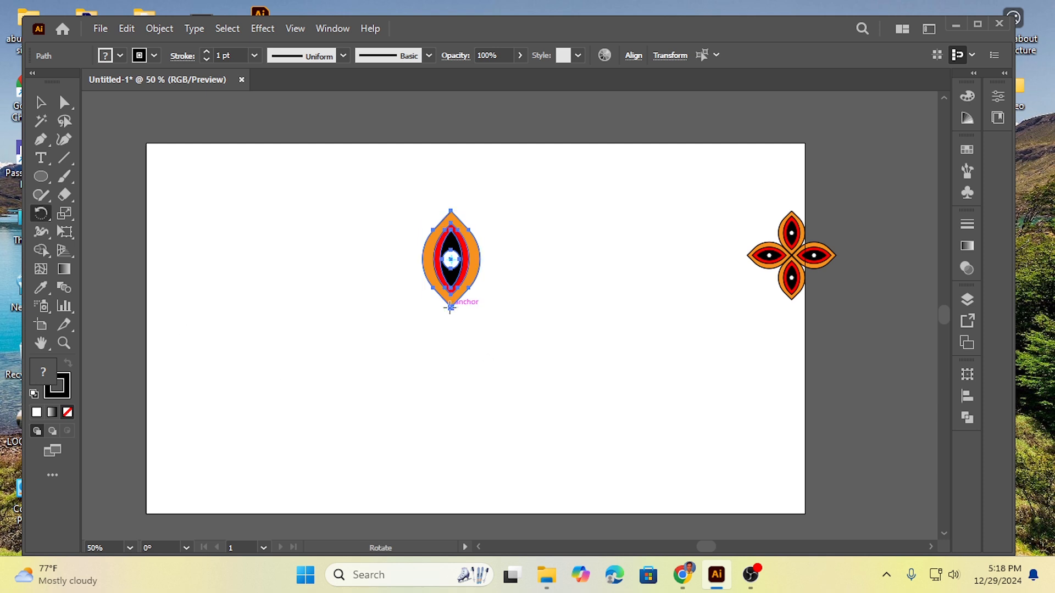
pyautogui.press('alt')
pyautogui.keyDown('alt'); pyautogui.click(451, 307); pyautogui.keyUp('alt')
pyautogui.click(611, 337)
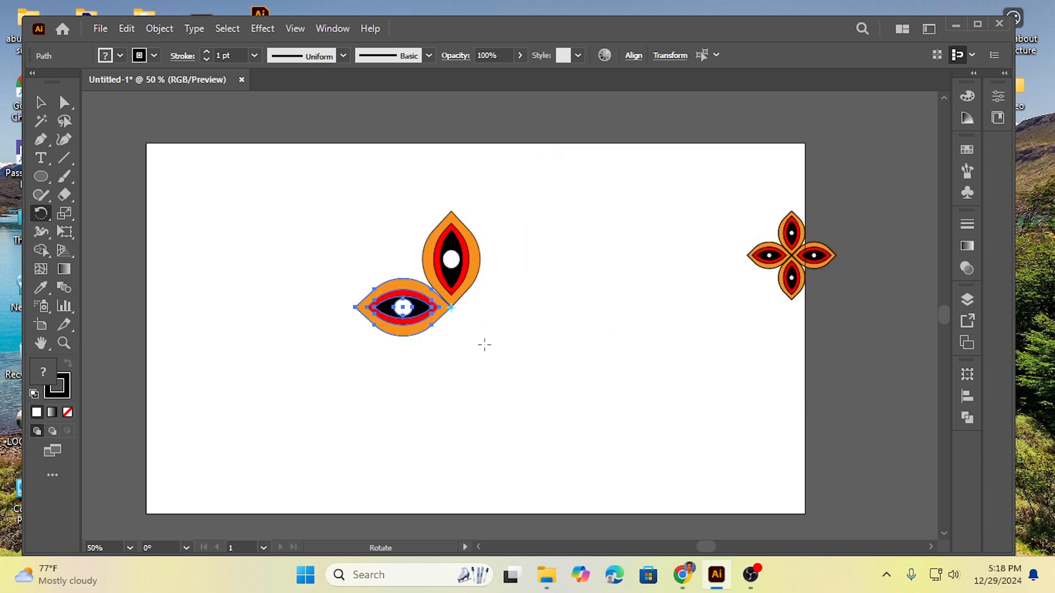
pyautogui.hotkey('ctrl', 'z')
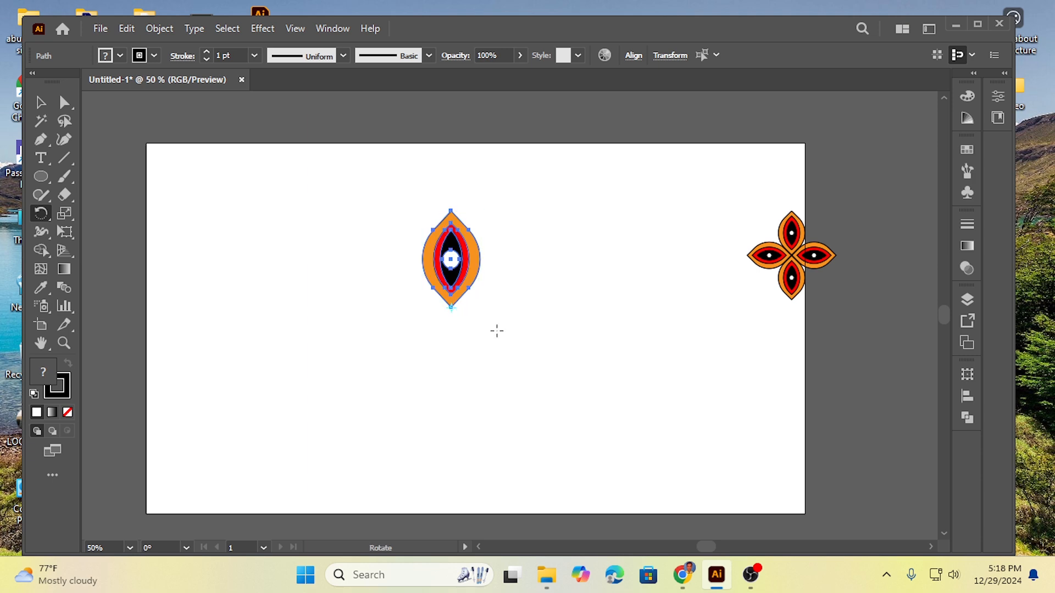
# Step: Widen the layered petal slightly towards the left, keeping its height
pyautogui.click(34, 104)
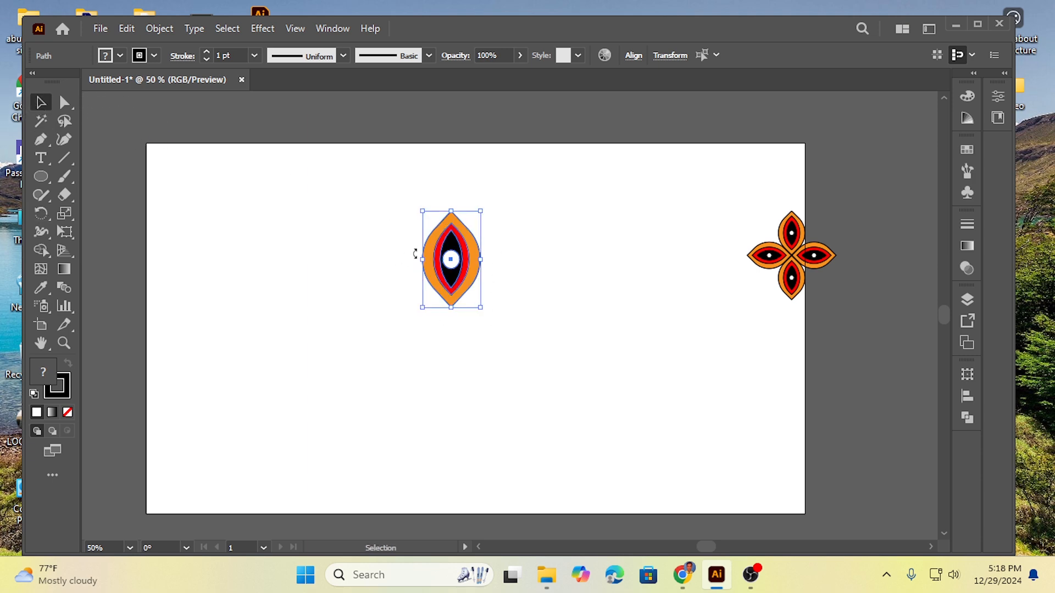
pyautogui.moveTo(422, 259); pyautogui.dragTo(416, 263)
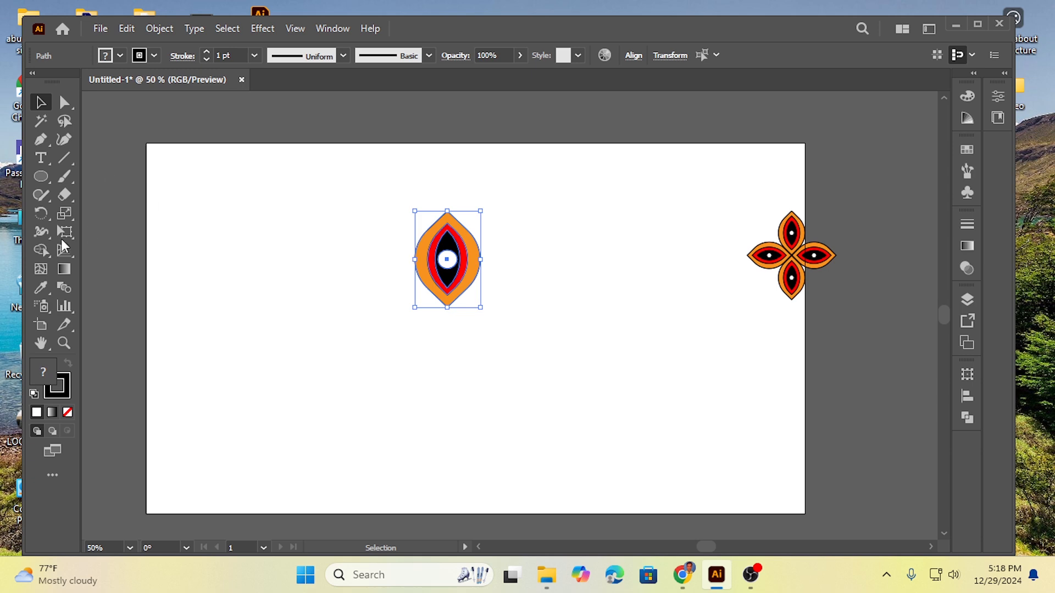
pyautogui.click(41, 213)
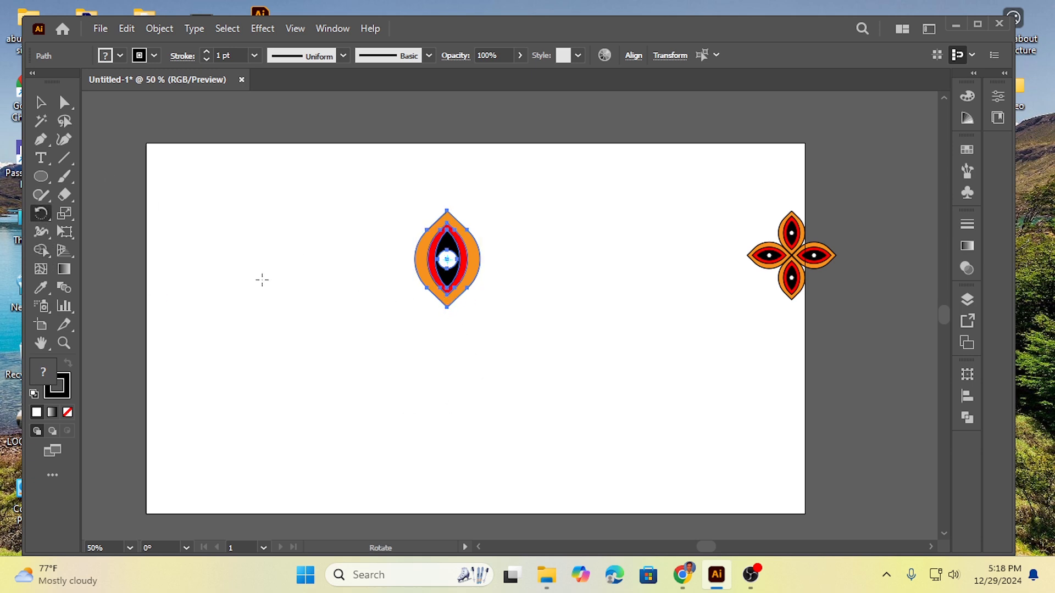
pyautogui.click(44, 102)
# Step: Copy the whole petal rotated 90° around its bottom anchor and repeat the transformation twice to complete four petals
pyautogui.moveTo(378, 214); pyautogui.dragTo(534, 308)
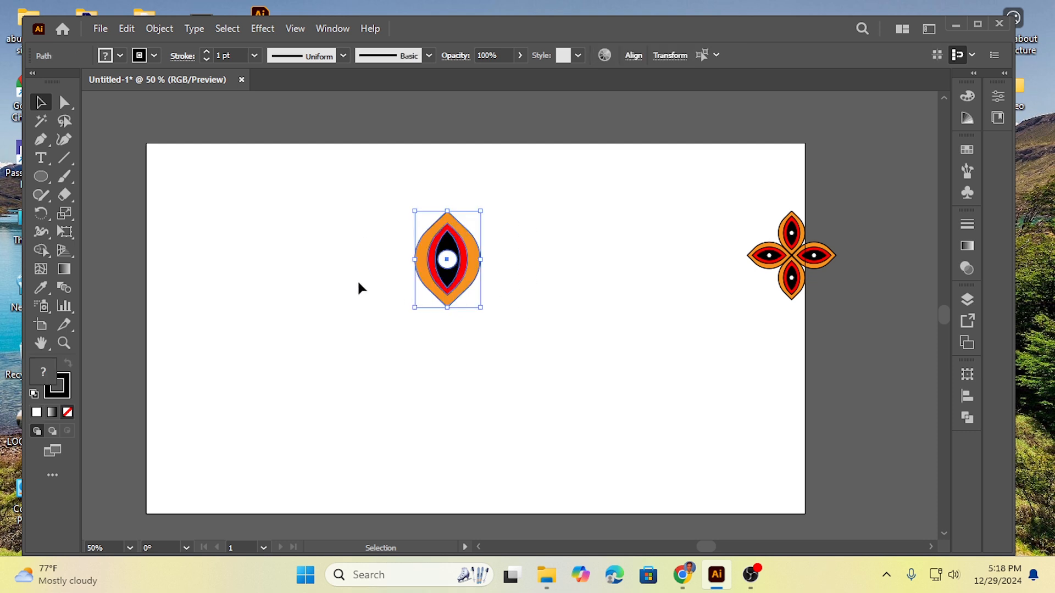
pyautogui.click(44, 214)
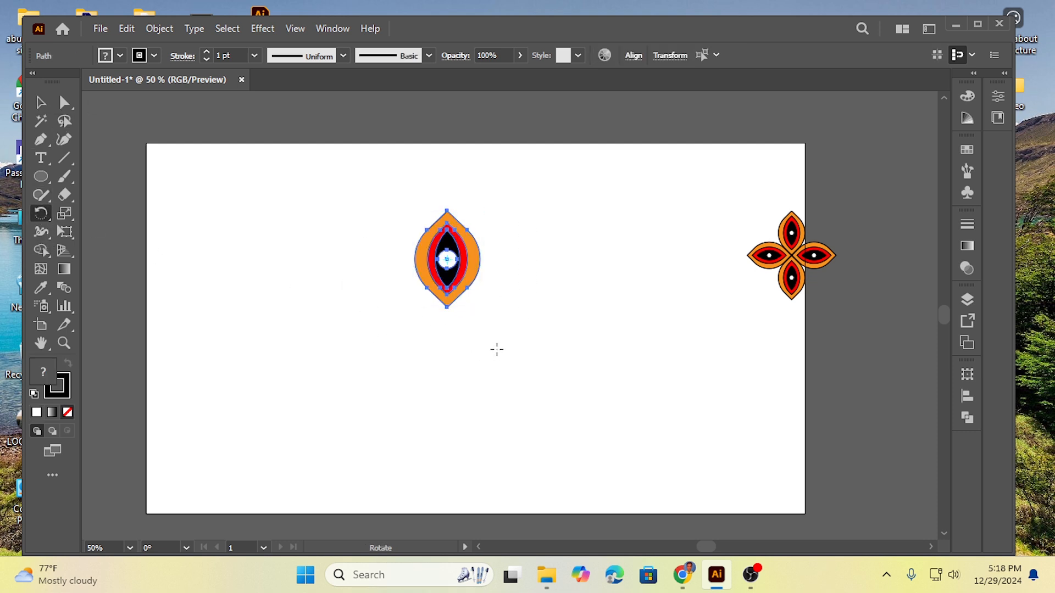
pyautogui.keyDown('alt'); pyautogui.click(447, 308); pyautogui.keyUp('alt')
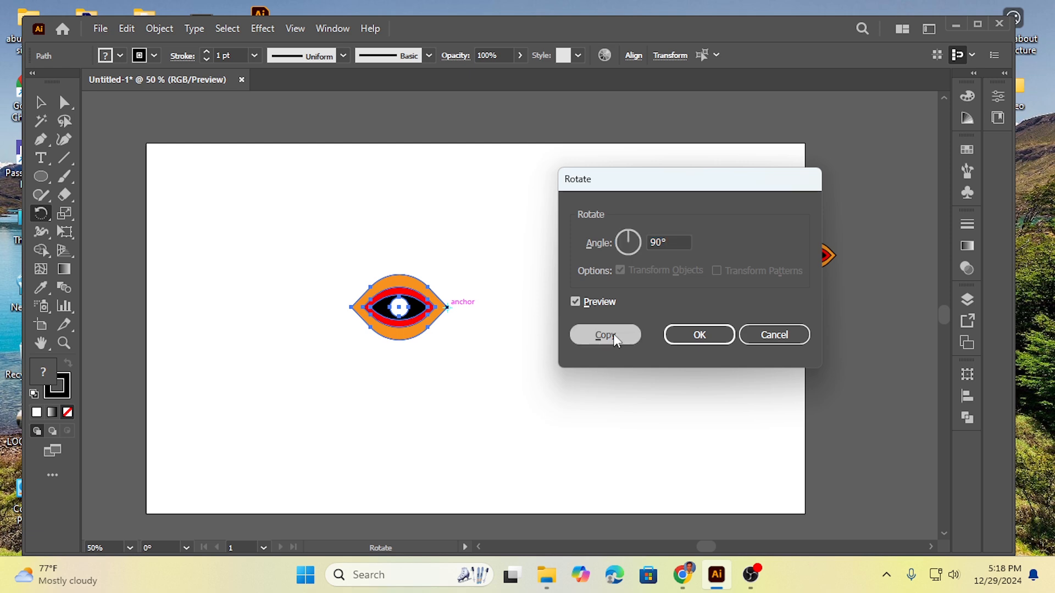
pyautogui.click(605, 335)
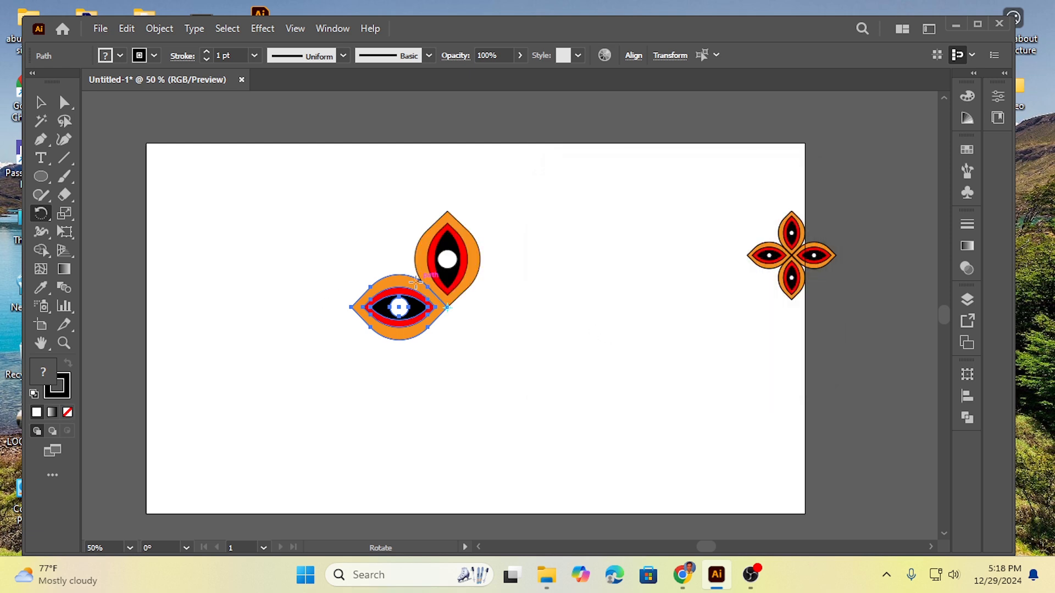
pyautogui.hotkey('ctrl', 'd')
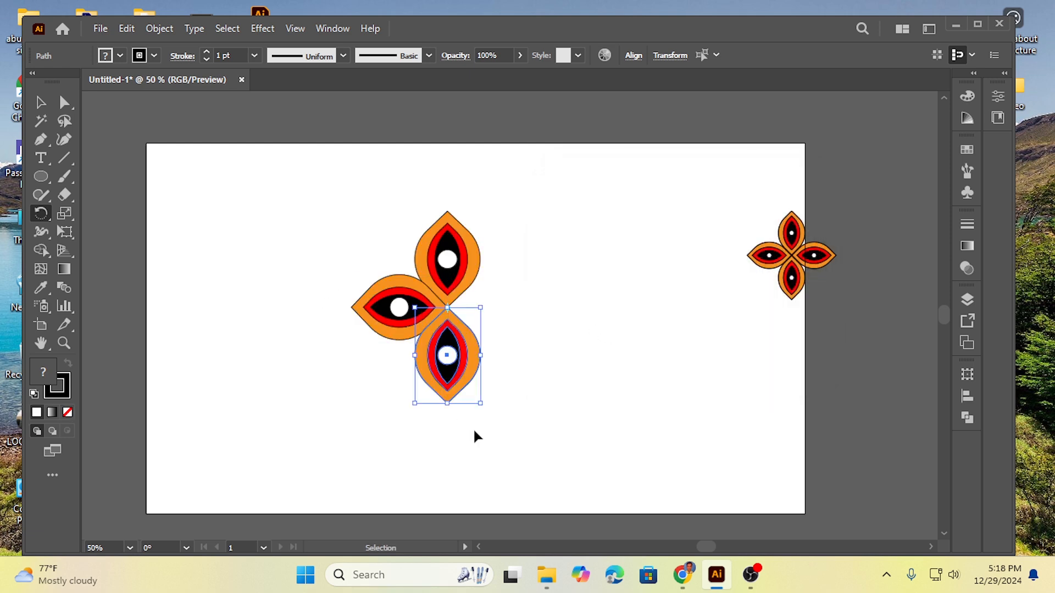
pyautogui.hotkey('ctrl', 'd')
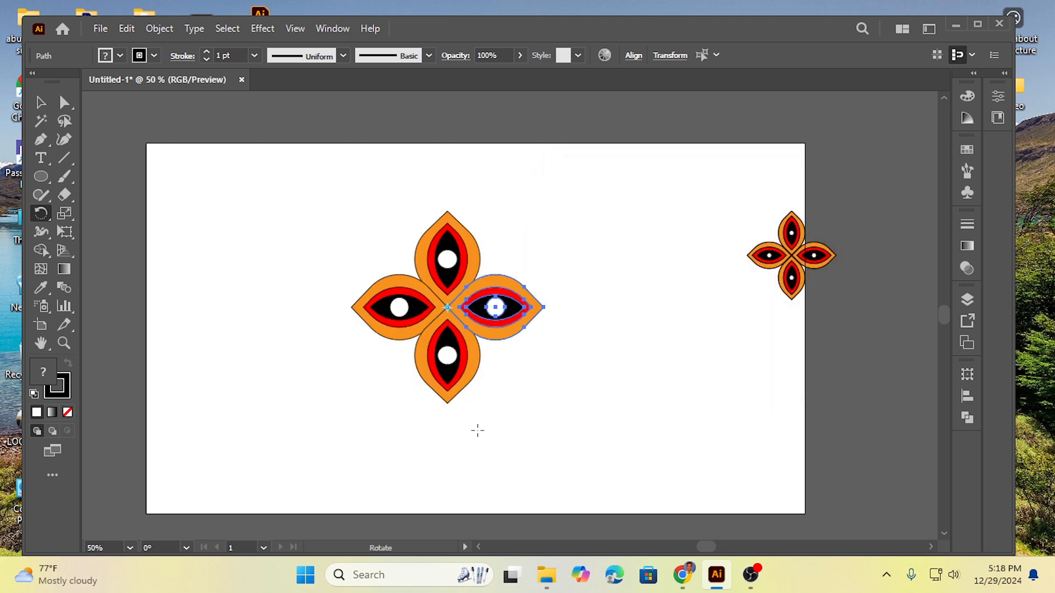
# Step: Scale the entire new four-petal motif down proportionally about its centre and deselect it
pyautogui.click(41, 103)
pyautogui.click(286, 274)
pyautogui.moveTo(292, 229); pyautogui.dragTo(572, 416)
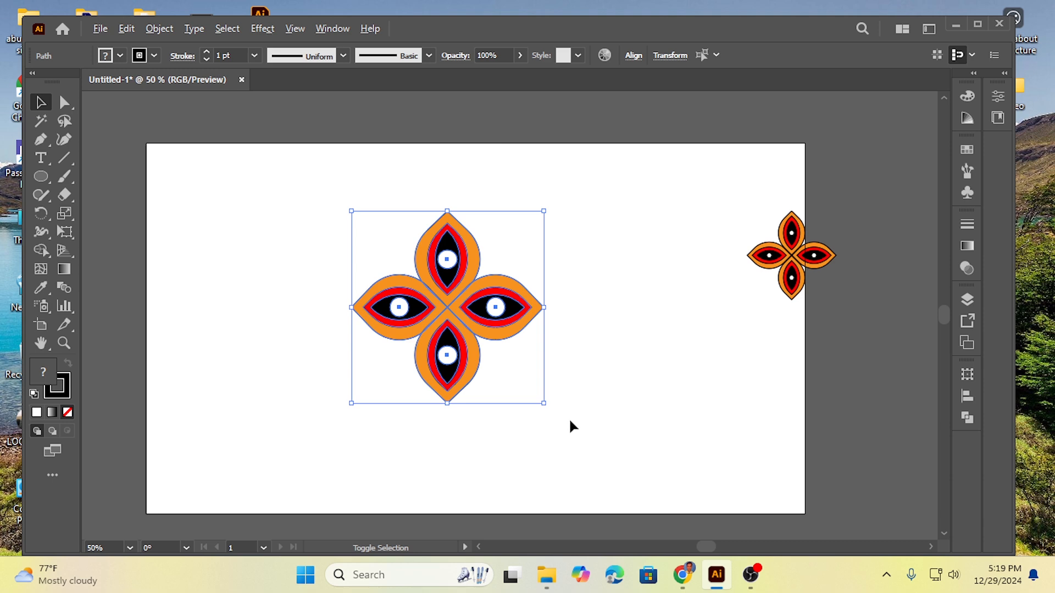
pyautogui.moveTo(545, 405); pyautogui.dragTo(518, 375)
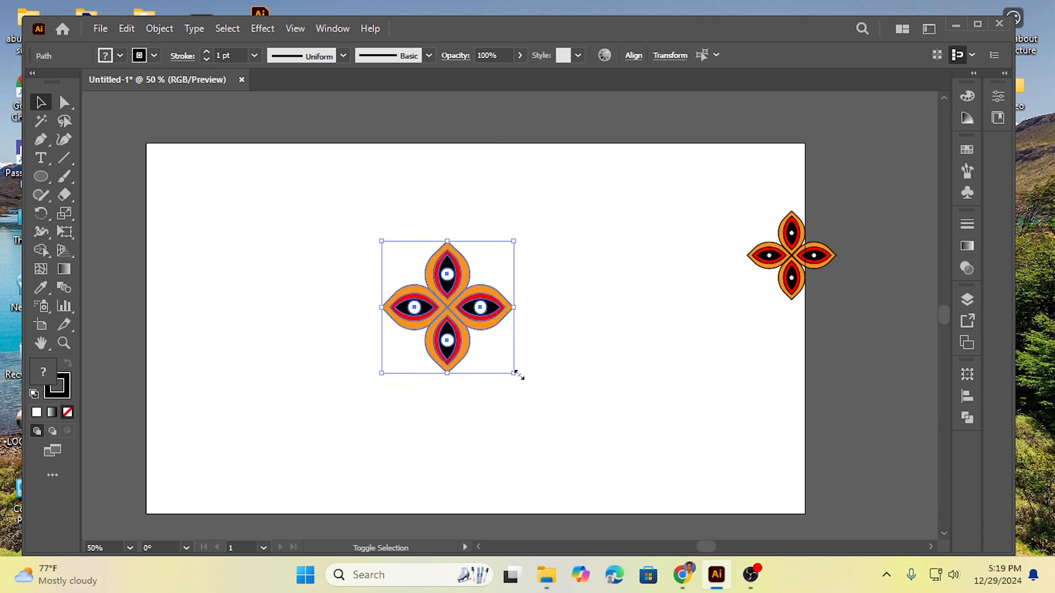
pyautogui.click(264, 343)
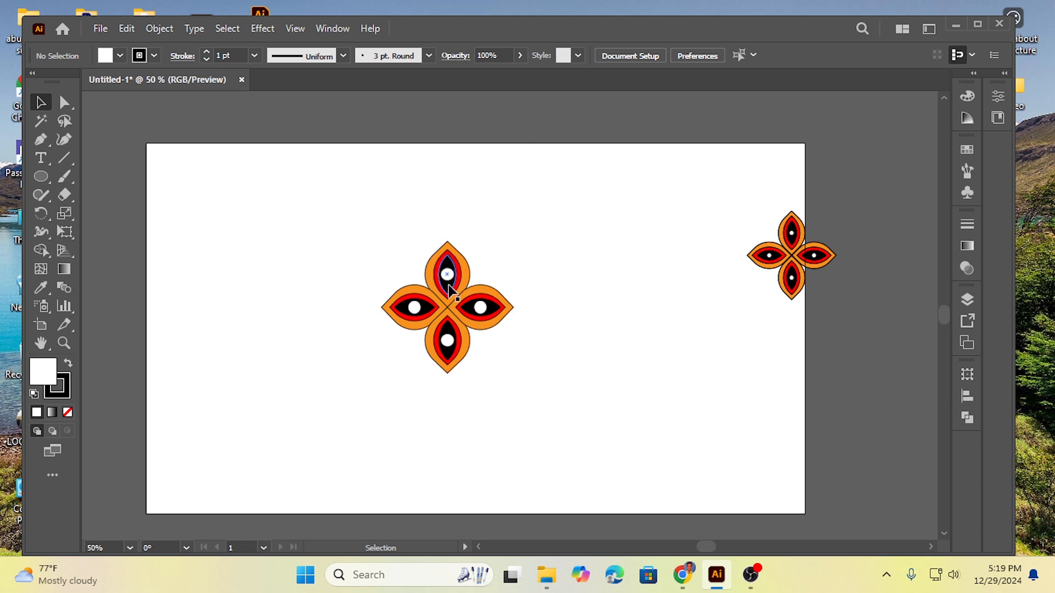
# Step: Enlarge the entire new motif proportionally about its centre until it nearly fills the artboard's height
pyautogui.moveTo(382, 246); pyautogui.dragTo(670, 465)
pyautogui.click(276, 307)
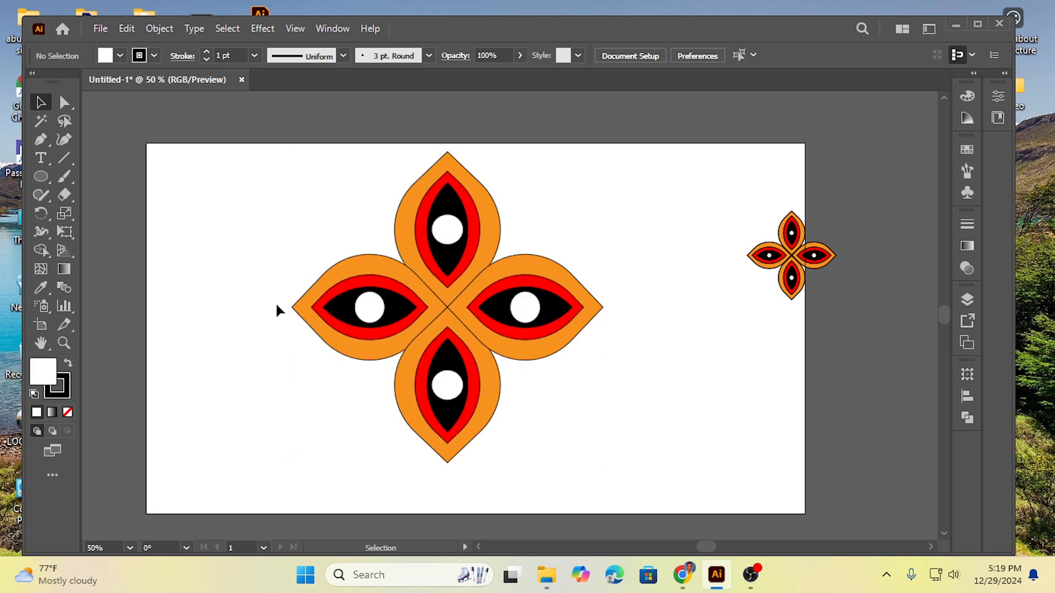